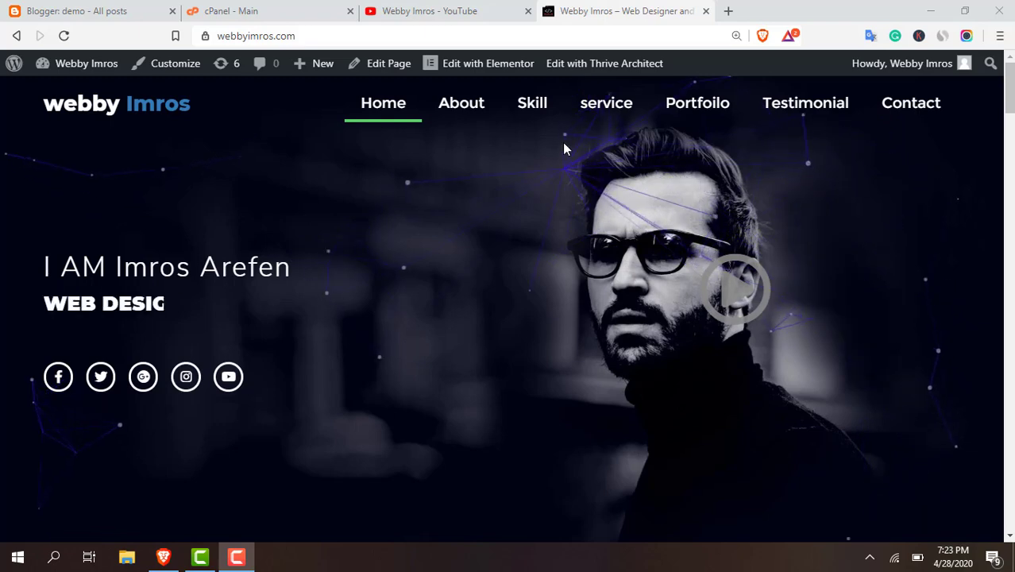
Review the open pages: the YouTube channel, the cPanel dashboard, the Blogger posts list and the webbyimros.com site.
{"action": "left_click", "coordinate": [484, 15]}
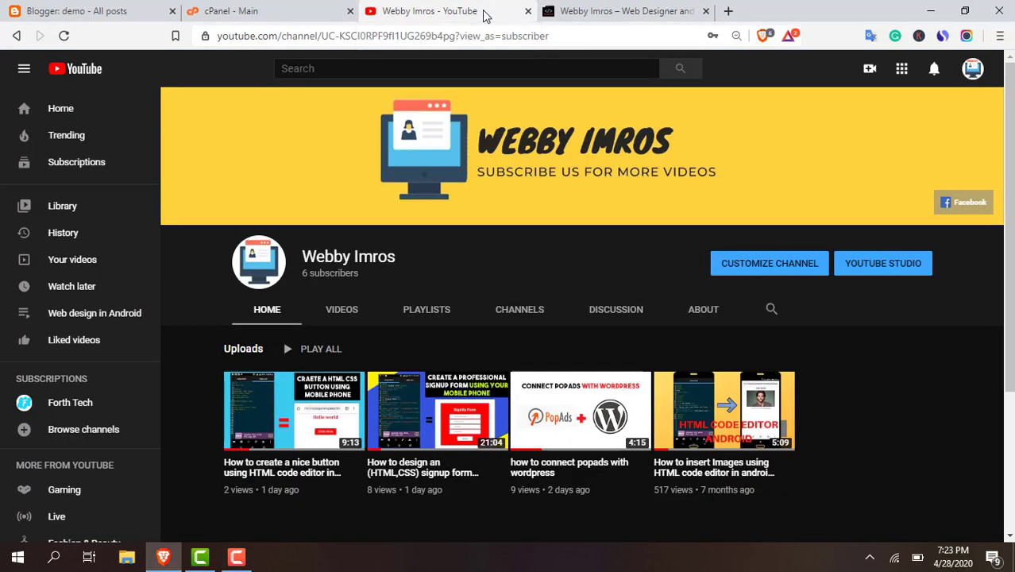
{"action": "left_click", "coordinate": [267, 11]}
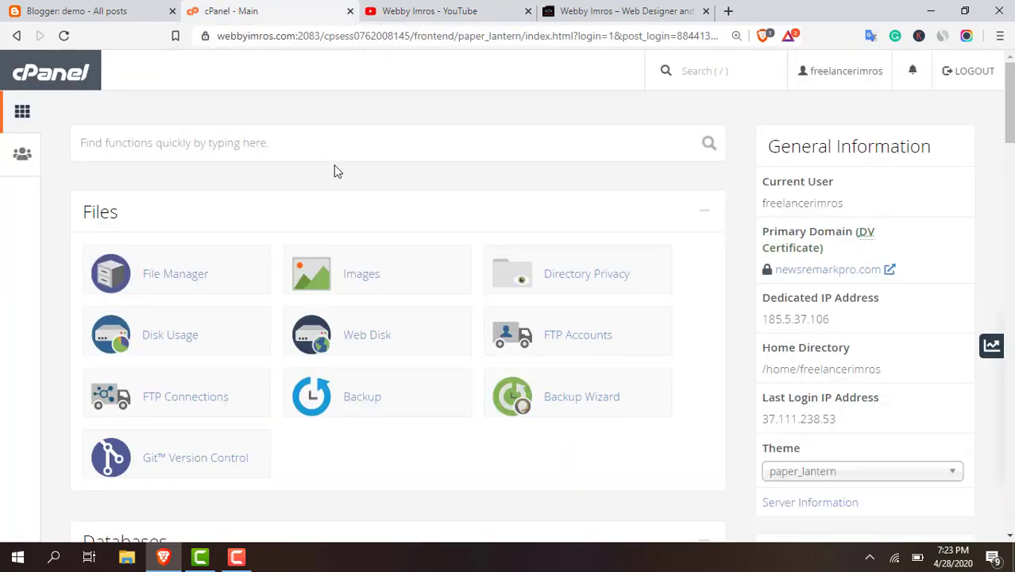
{"action": "left_click", "coordinate": [66, 14]}
{"action": "left_click", "coordinate": [228, 13]}
{"action": "left_click", "coordinate": [132, 6]}
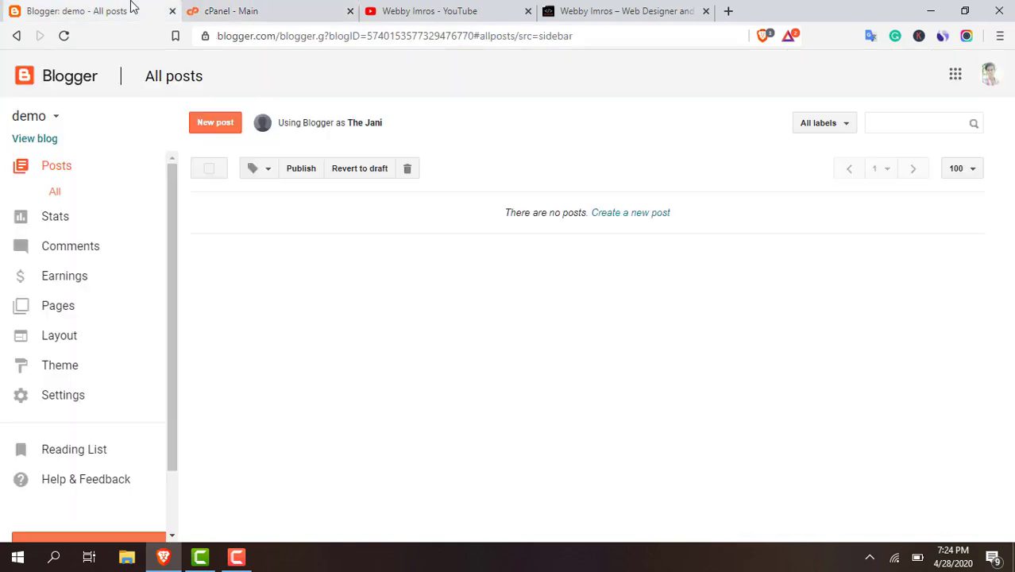
{"action": "left_click", "coordinate": [224, 10]}
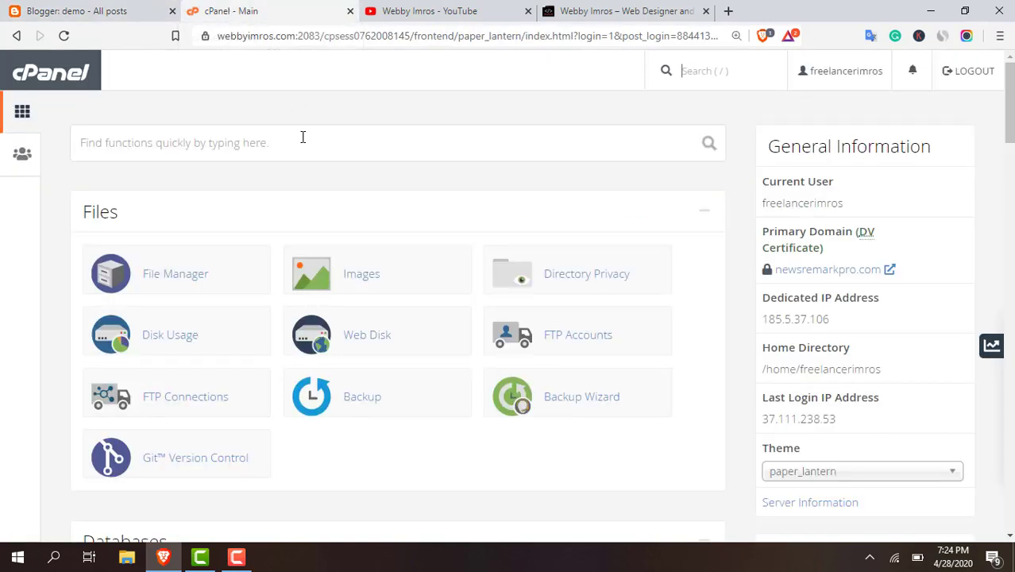
{"action": "left_click", "coordinate": [345, 106]}
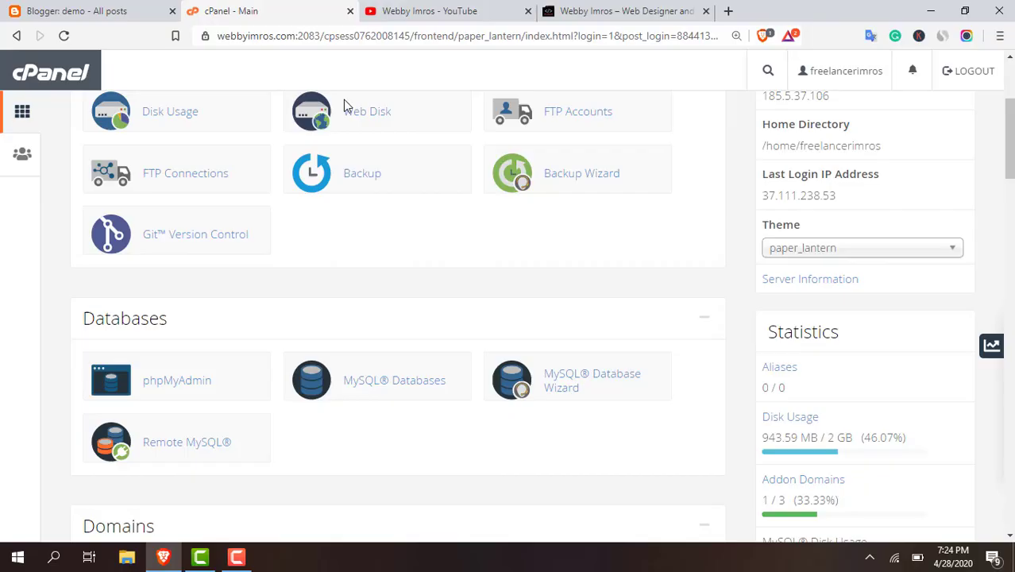
{"action": "scroll", "coordinate": [344, 105], "scroll_direction": "up", "scroll_amount": 3}
{"action": "left_click", "coordinate": [628, 11]}
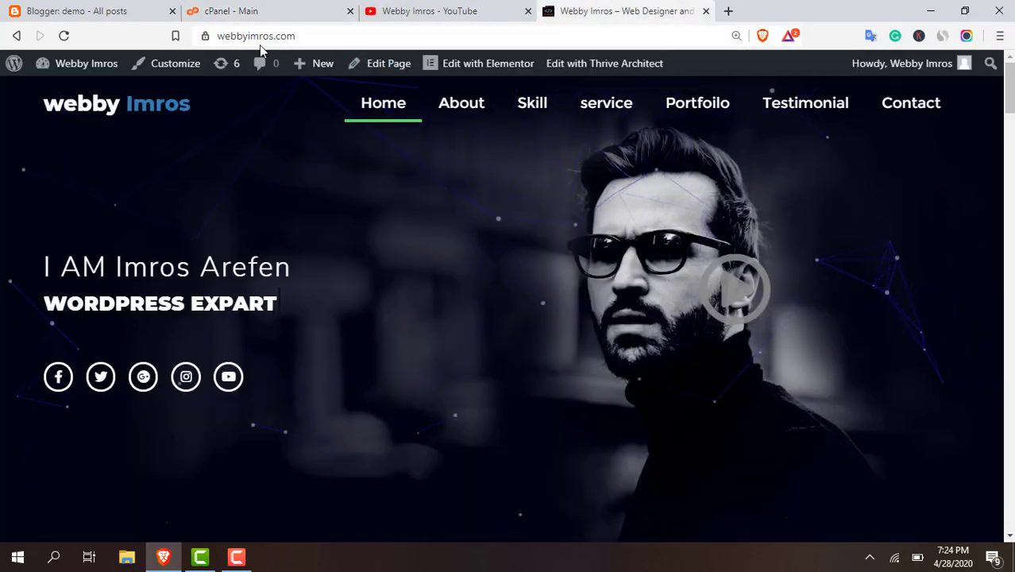
{"action": "left_click", "coordinate": [344, 37]}
Switch to cPanel and open the Subdomains tool from the Domains section.
{"action": "left_click", "coordinate": [290, 11]}
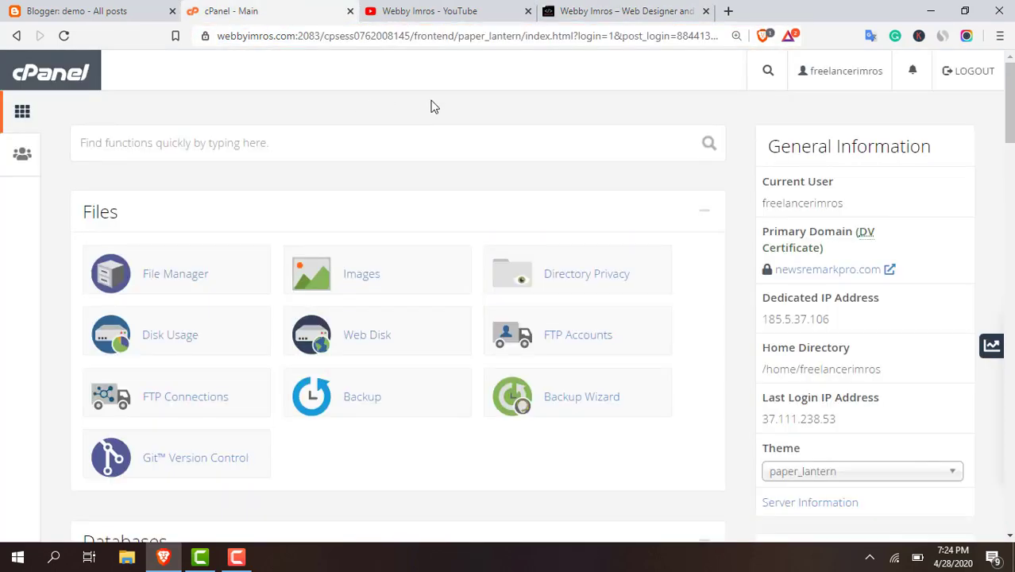
{"action": "scroll", "coordinate": [469, 122], "scroll_direction": "down", "scroll_amount": 3}
{"action": "scroll", "coordinate": [468, 122], "scroll_direction": "up", "scroll_amount": 3}
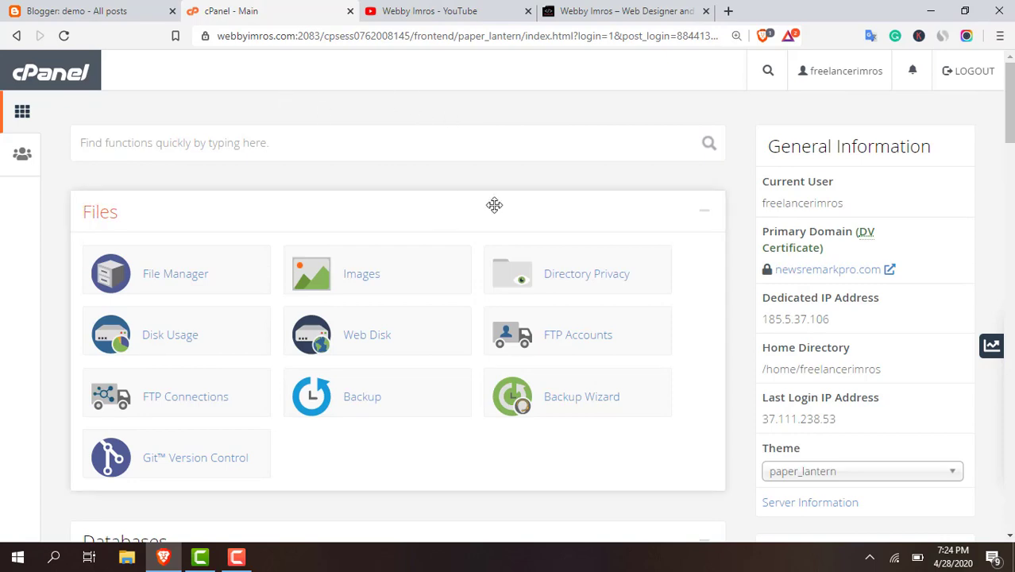
{"action": "scroll", "coordinate": [494, 204], "scroll_direction": "down", "scroll_amount": 4}
{"action": "scroll", "coordinate": [494, 204], "scroll_direction": "down", "scroll_amount": 3}
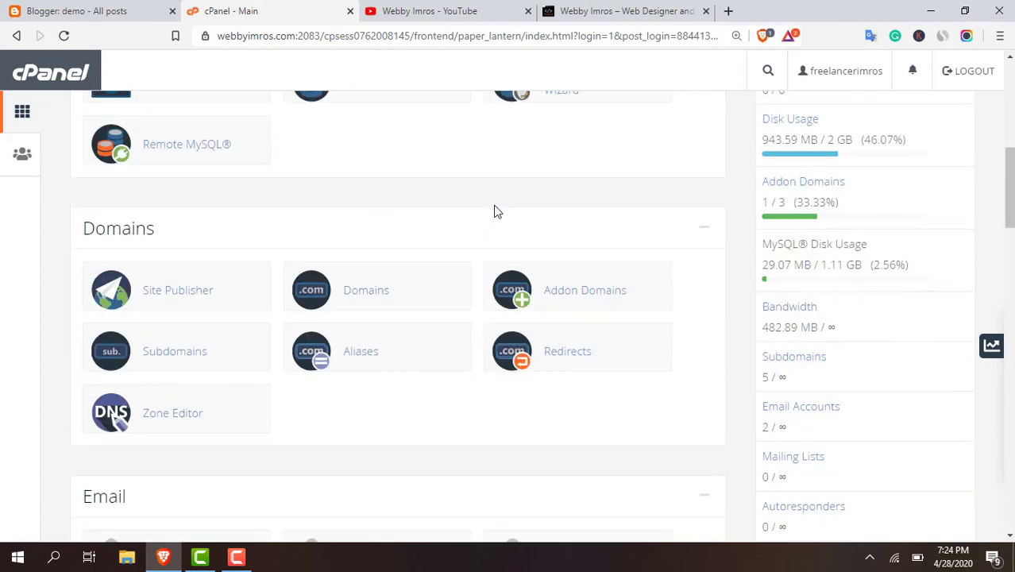
{"action": "scroll", "coordinate": [349, 257], "scroll_direction": "up", "scroll_amount": 3}
{"action": "scroll", "coordinate": [365, 277], "scroll_direction": "down", "scroll_amount": 2}
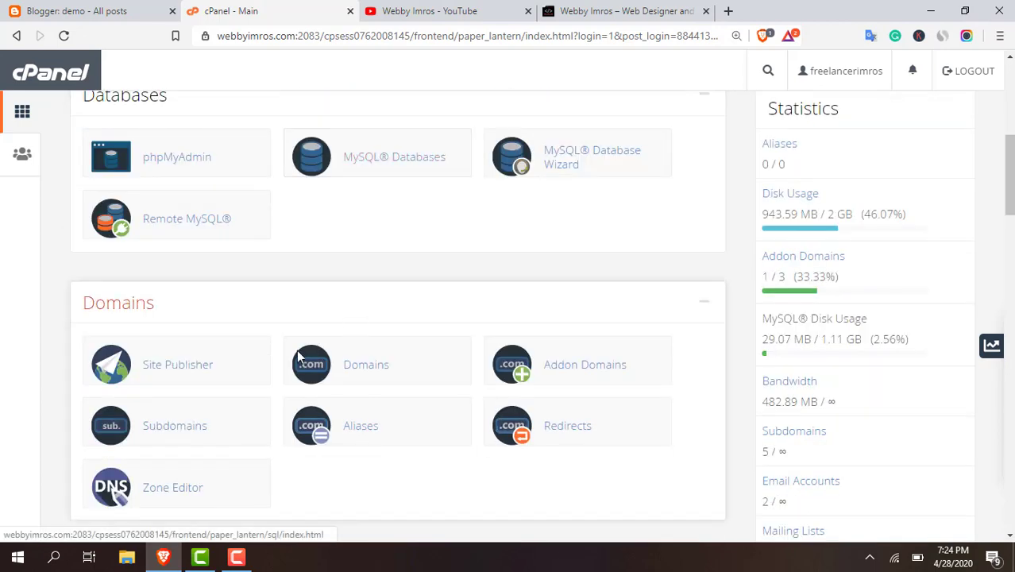
{"action": "left_click", "coordinate": [159, 435]}
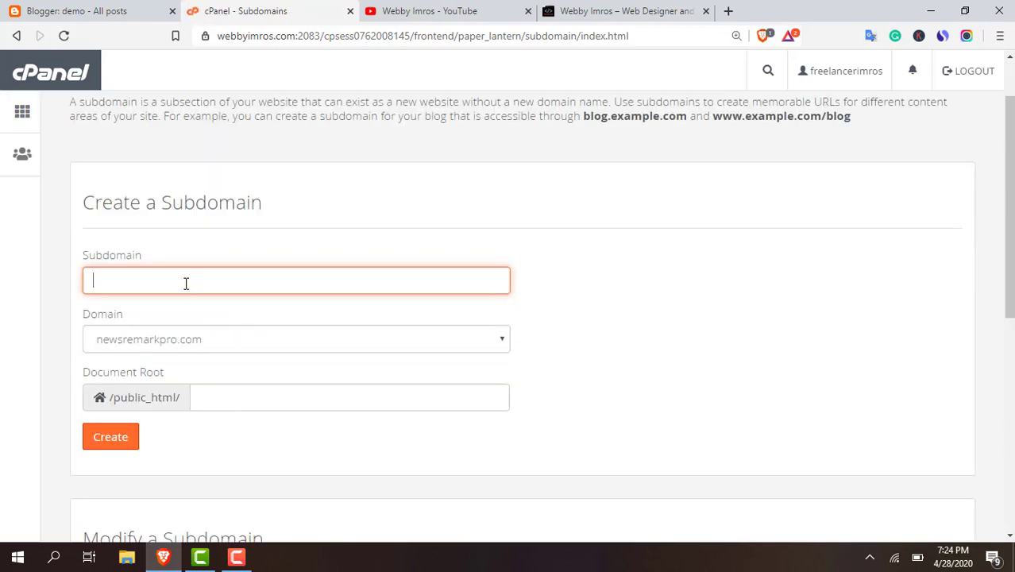
Create the subdomain main under the domain webbyimros.com, with /public_html/main as its document root.
{"action": "left_click", "coordinate": [186, 283]}
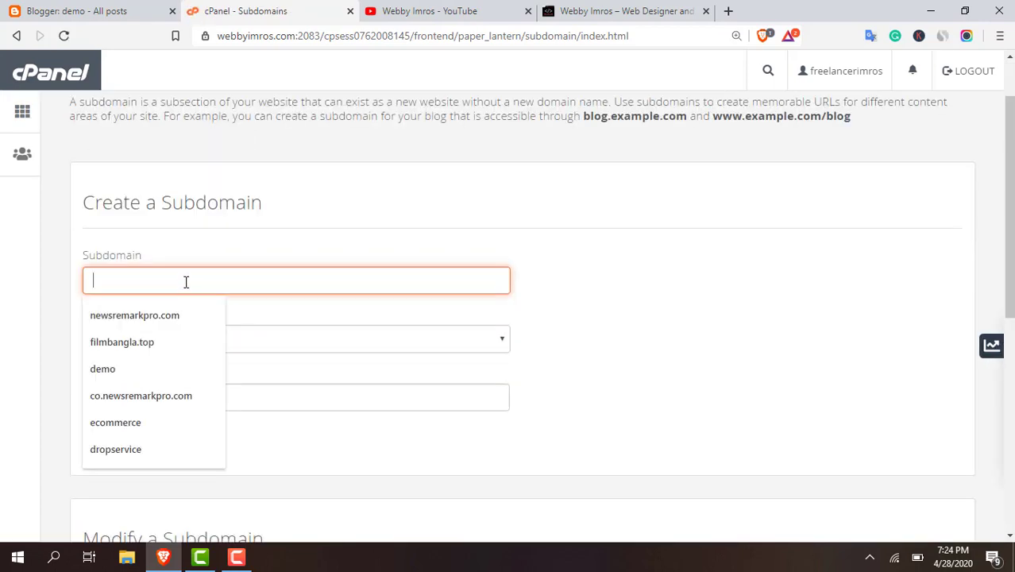
{"action": "type", "text": "h"}
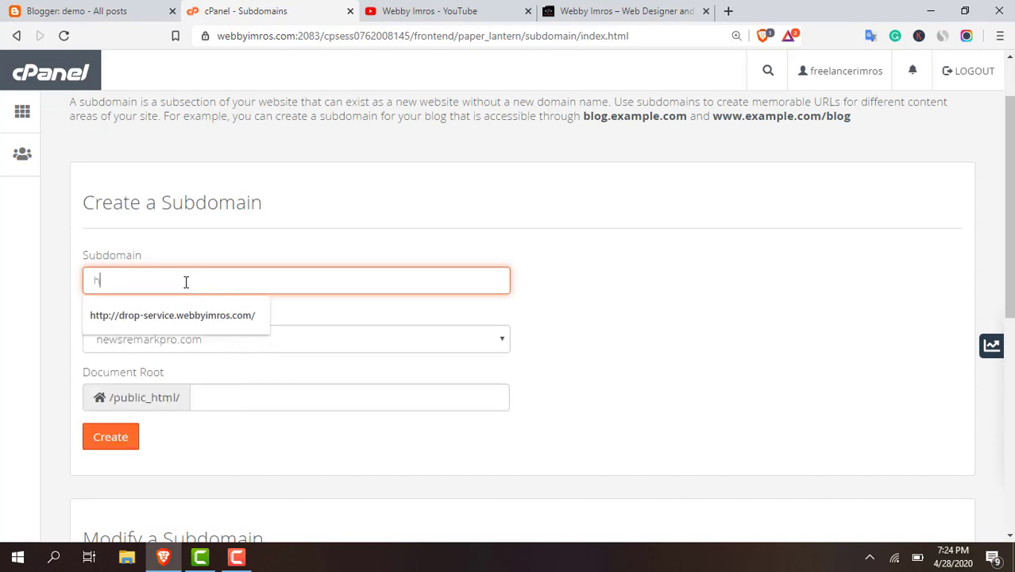
{"action": "key", "text": "BackSpace"}
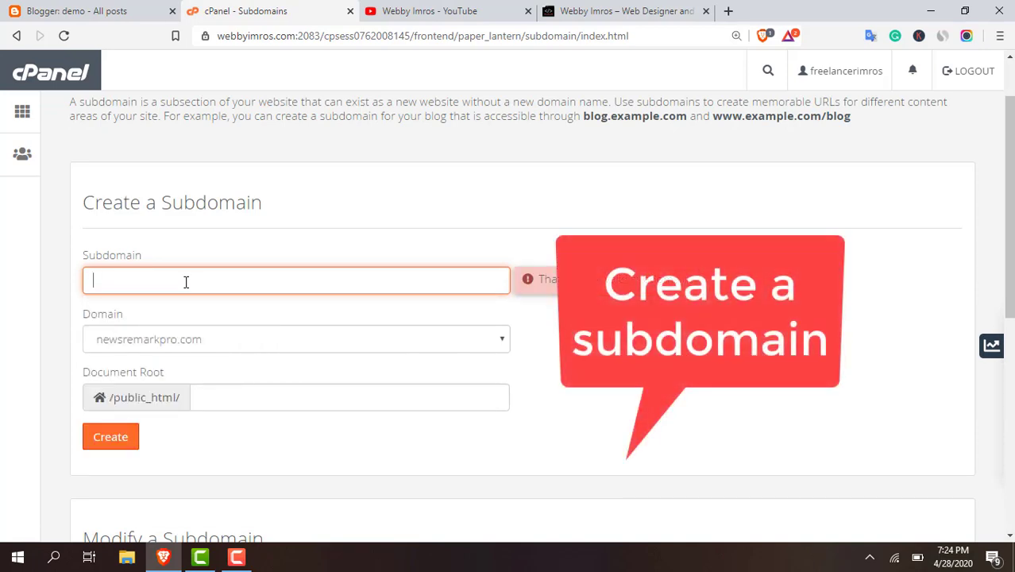
{"action": "type", "text": "main"}
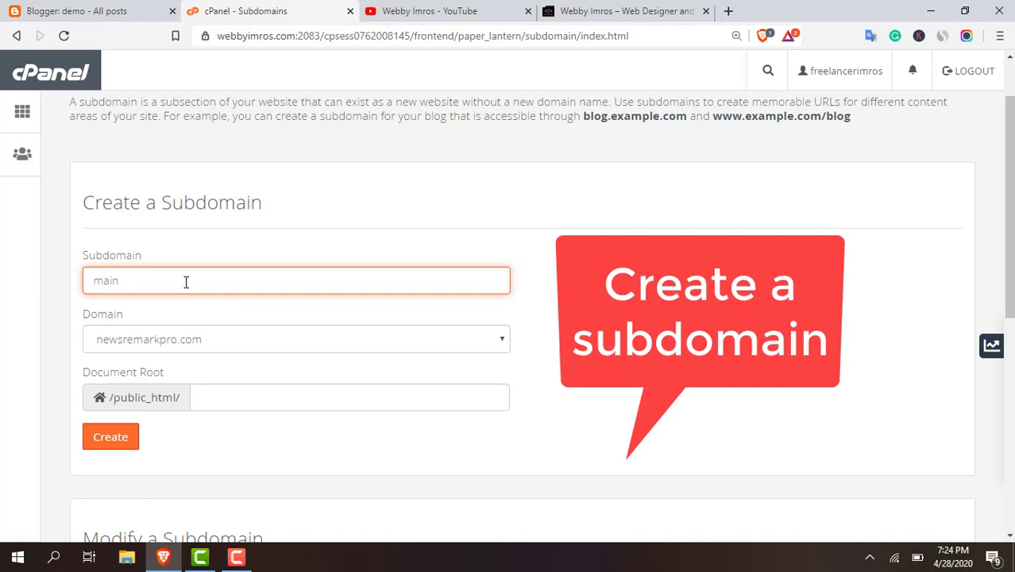
{"action": "left_click", "coordinate": [192, 336]}
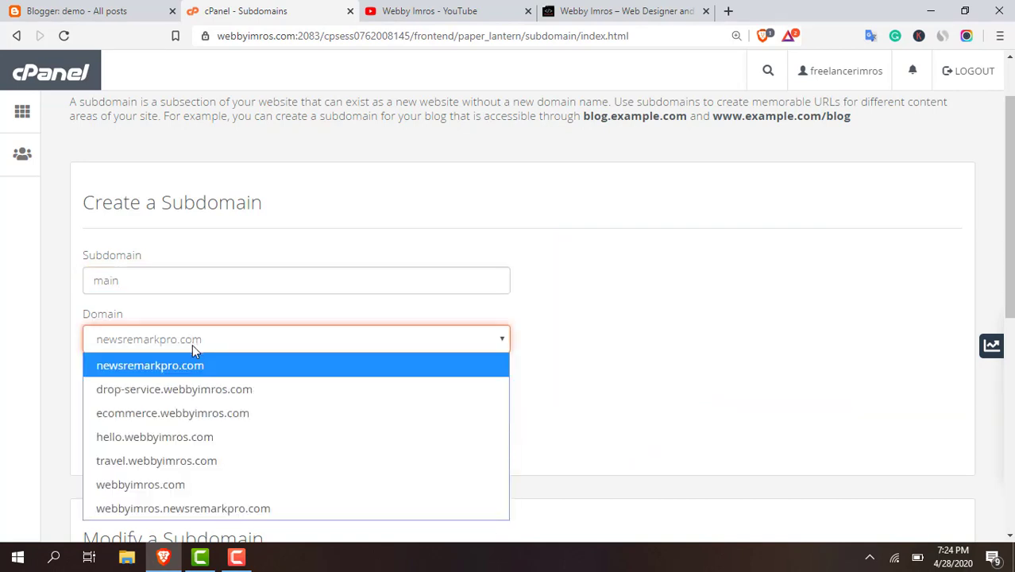
{"action": "left_click", "coordinate": [167, 483]}
{"action": "left_click", "coordinate": [115, 221]}
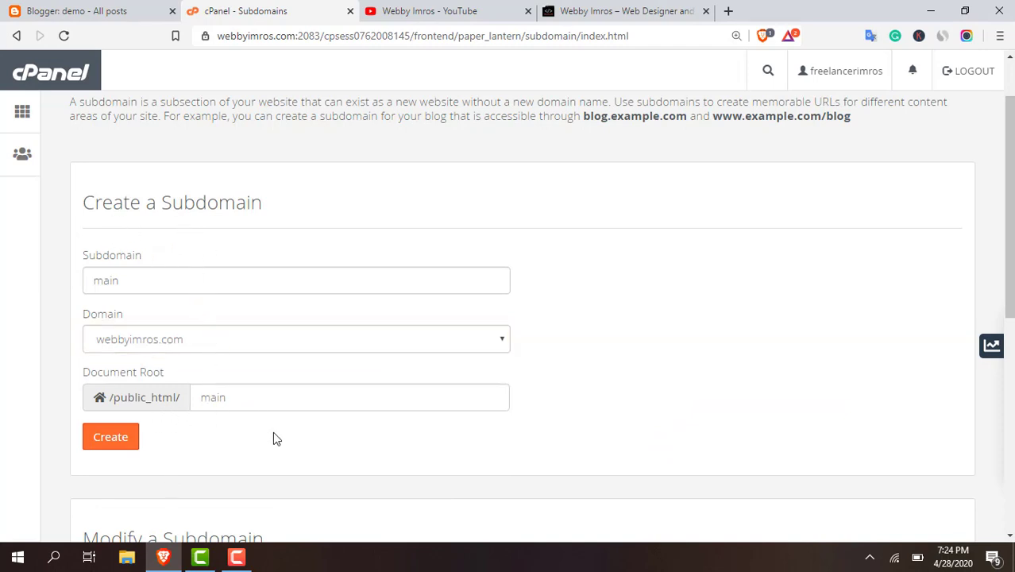
{"action": "scroll", "coordinate": [666, 362], "scroll_direction": "down", "scroll_amount": 2}
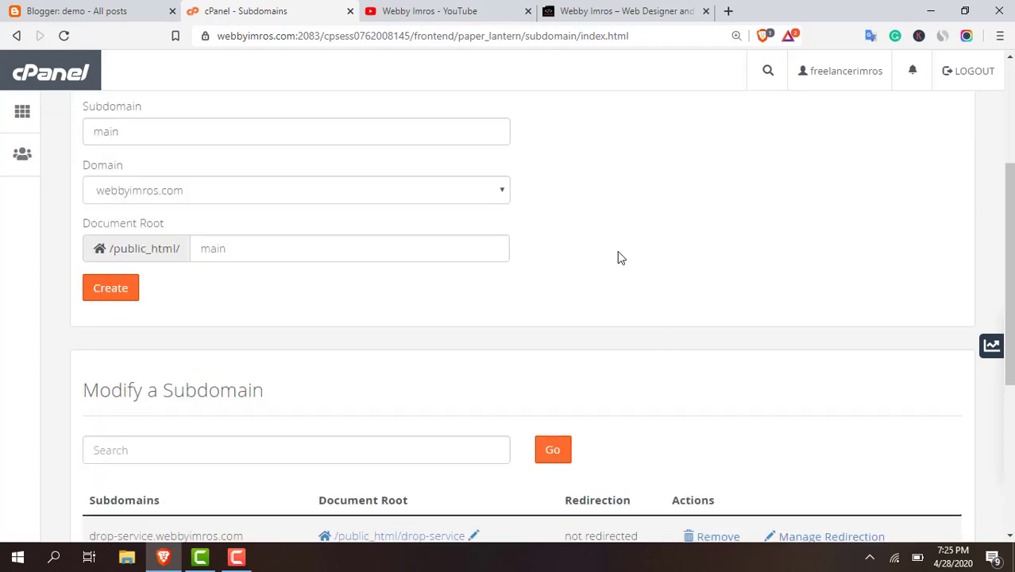
{"action": "scroll", "coordinate": [108, 295], "scroll_direction": "up", "scroll_amount": 1}
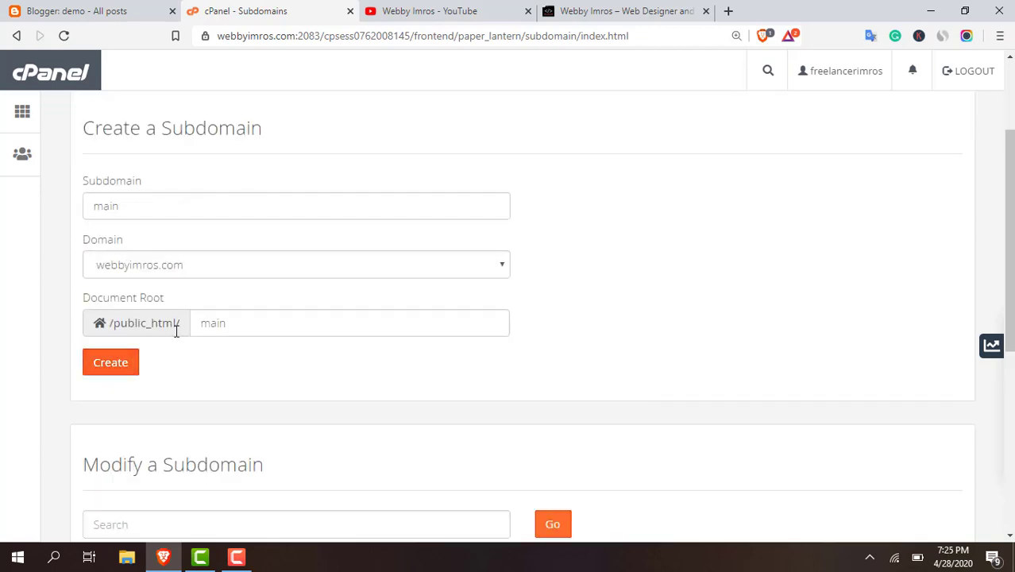
{"action": "left_click", "coordinate": [111, 364]}
{"action": "scroll", "coordinate": [115, 369], "scroll_direction": "up", "scroll_amount": 2}
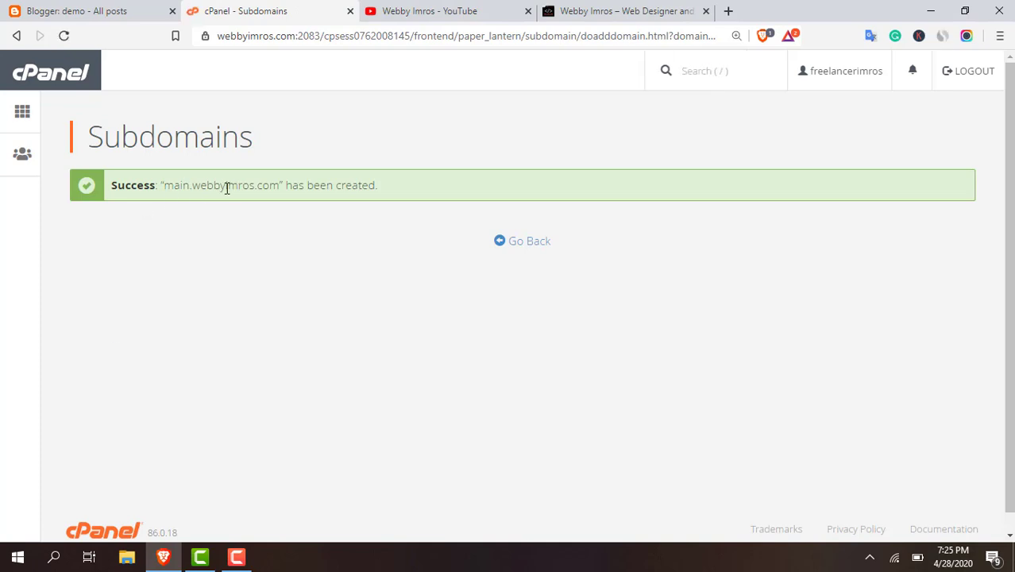
Visit main.webbyimros.com in a new tab and try to proceed past the privacy warning.
{"action": "left_click_drag", "start_coordinate": [164, 185], "coordinate": [278, 185]}
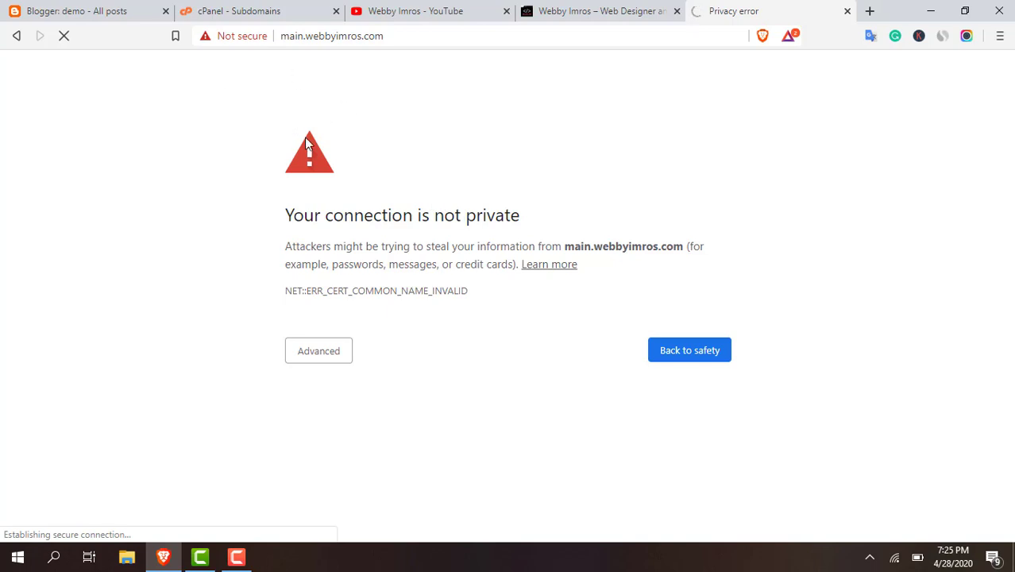
{"action": "left_click", "coordinate": [340, 357]}
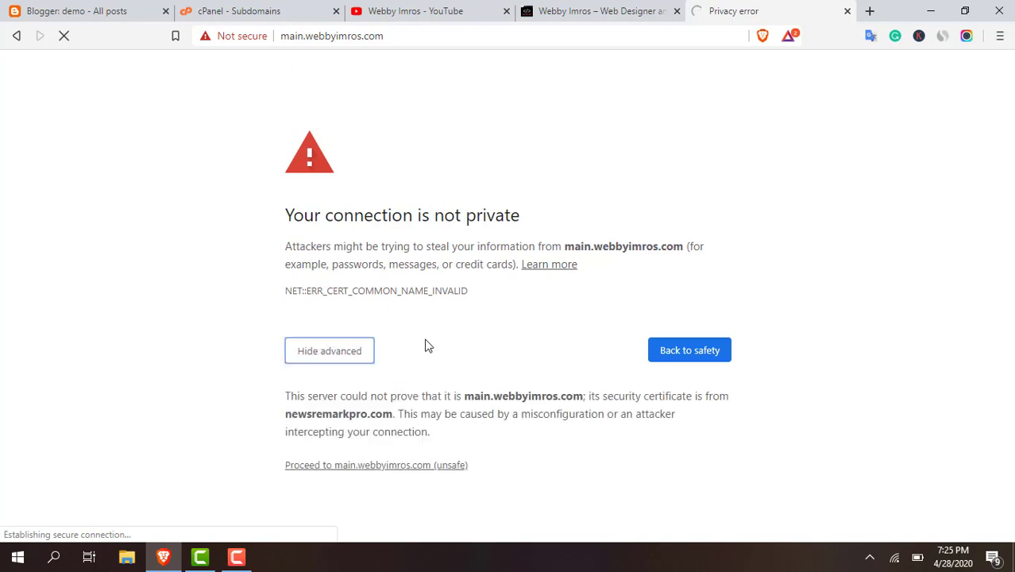
{"action": "left_click", "coordinate": [373, 465]}
Switch to Blogger and open the third-party URL setup in the demo blog's basic settings.
{"action": "left_click", "coordinate": [264, 8]}
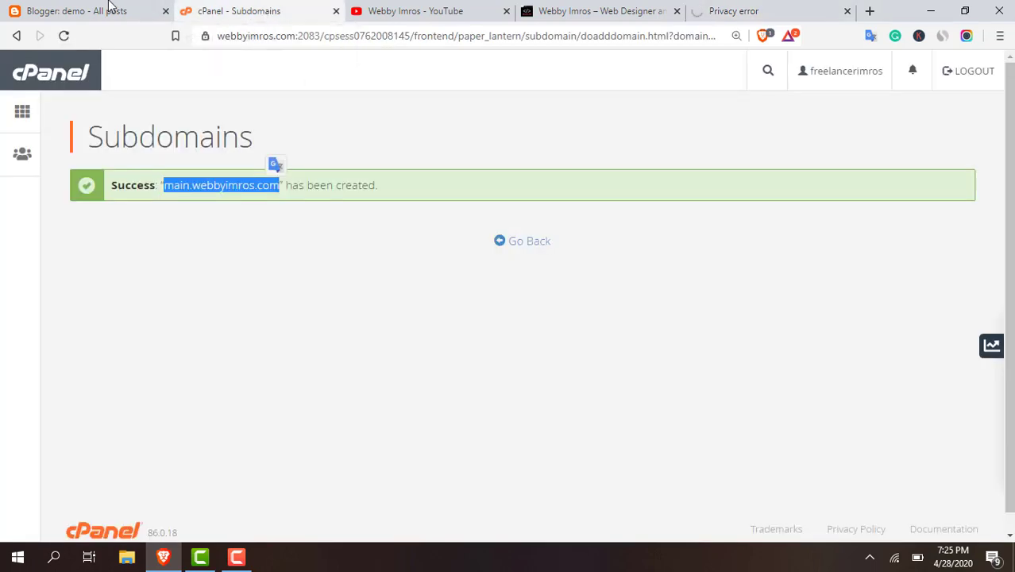
{"action": "left_click", "coordinate": [111, 8]}
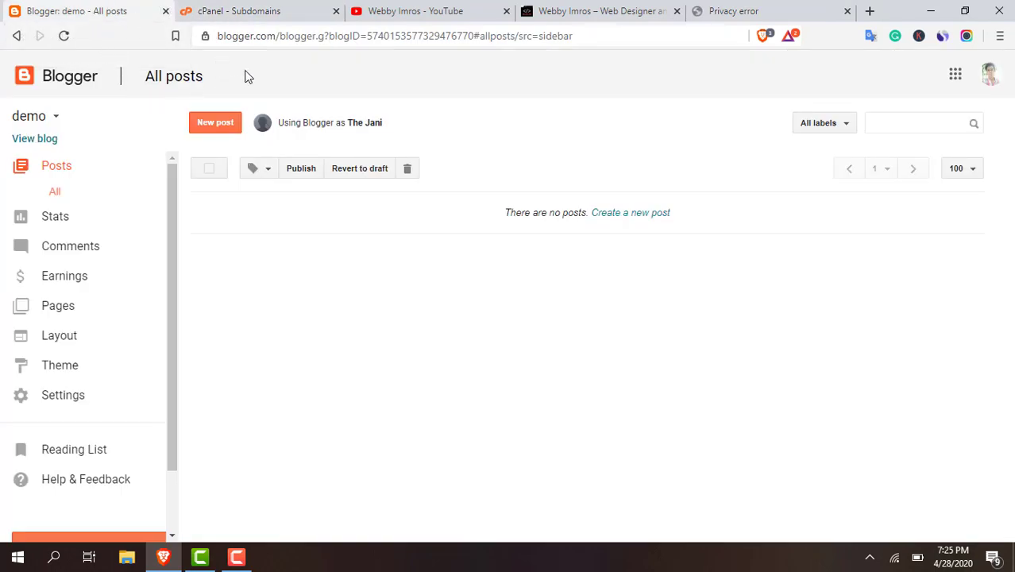
{"action": "left_click", "coordinate": [46, 120]}
{"action": "left_click", "coordinate": [46, 120]}
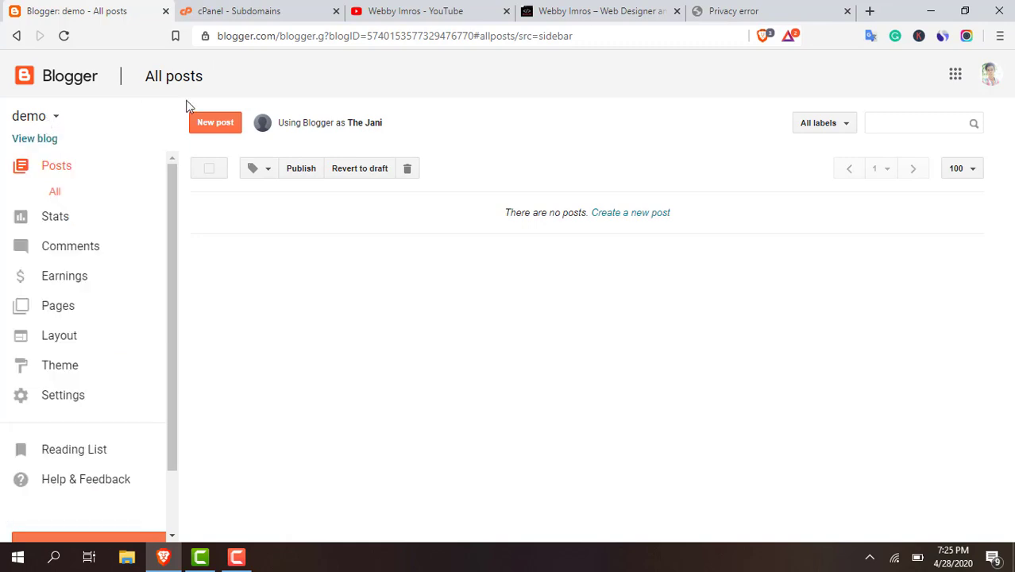
{"action": "left_click", "coordinate": [66, 397]}
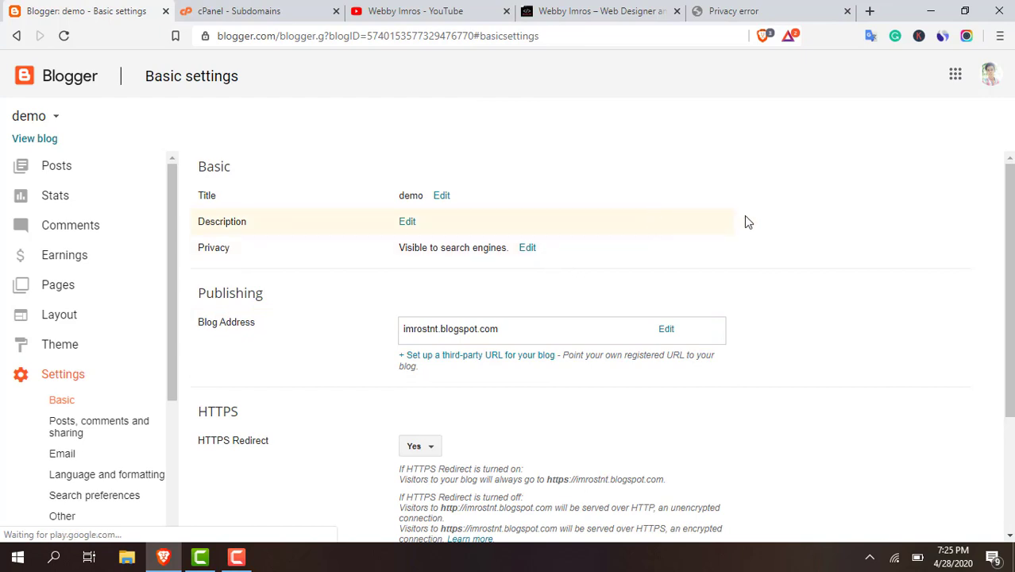
{"action": "scroll", "coordinate": [823, 221], "scroll_direction": "down", "scroll_amount": 1}
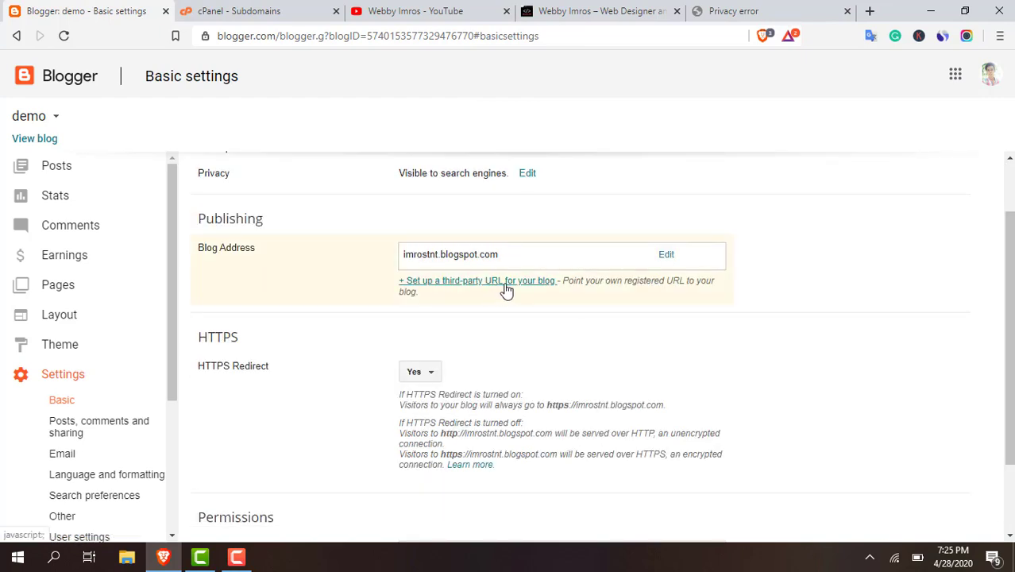
{"action": "left_click", "coordinate": [453, 286]}
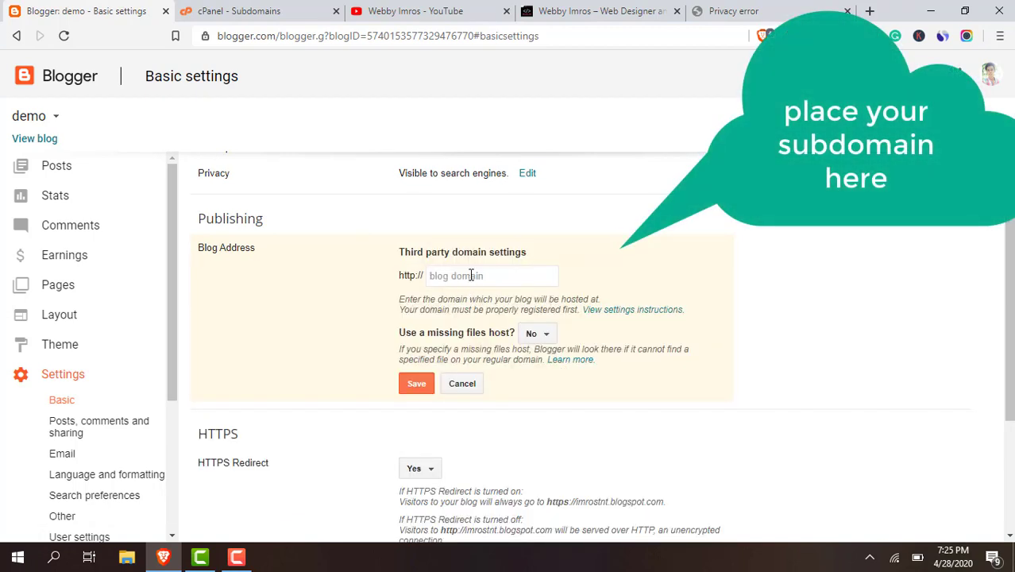
Copy the subdomain's address, enter main.webbyimros.com without extra characters as the blog's third-party domain, and save.
{"action": "left_click", "coordinate": [471, 275]}
{"action": "left_click", "coordinate": [742, 16]}
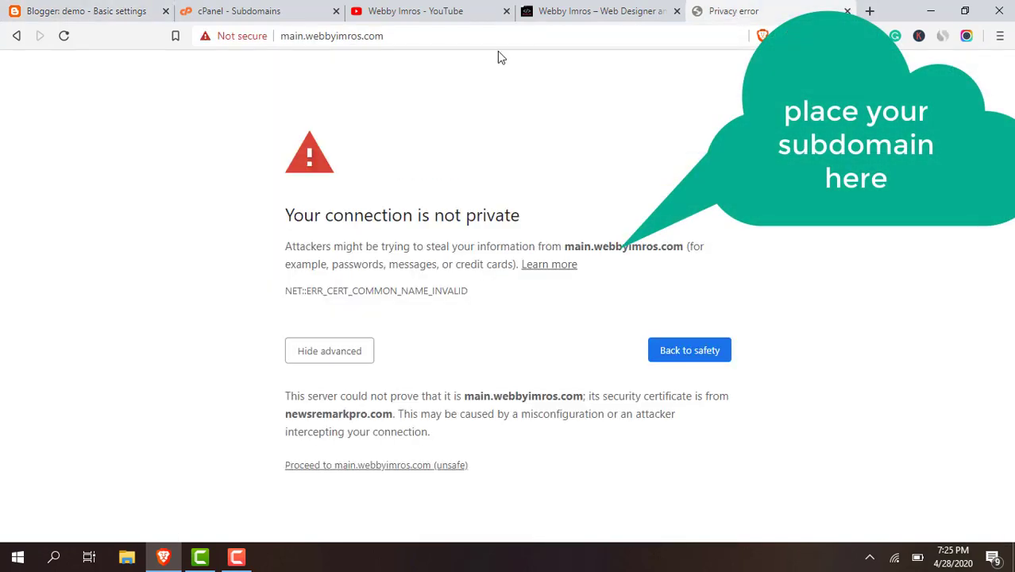
{"action": "left_click_drag", "start_coordinate": [282, 36], "coordinate": [452, 36]}
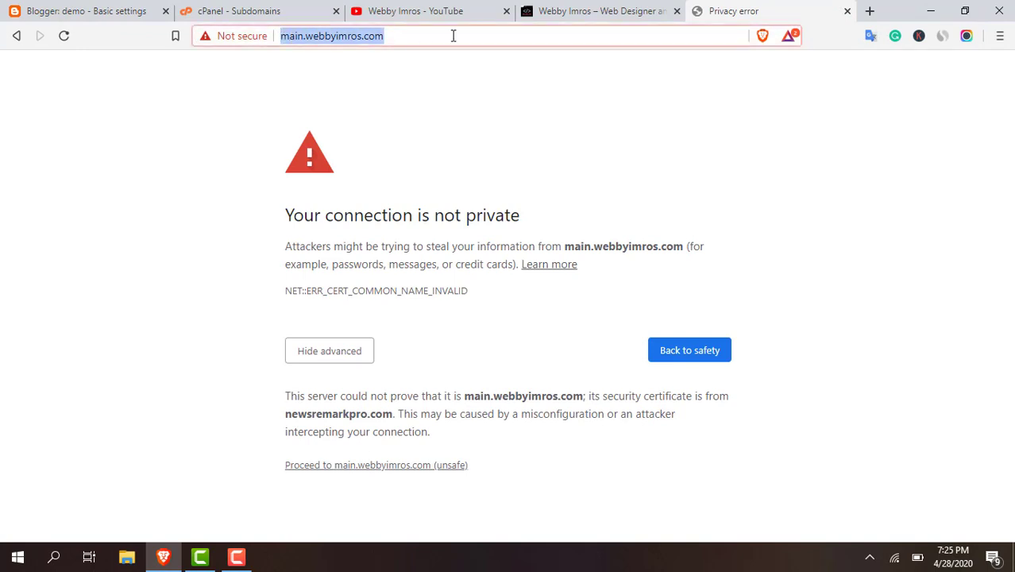
{"action": "left_click", "coordinate": [119, 11]}
{"action": "left_click", "coordinate": [453, 276]}
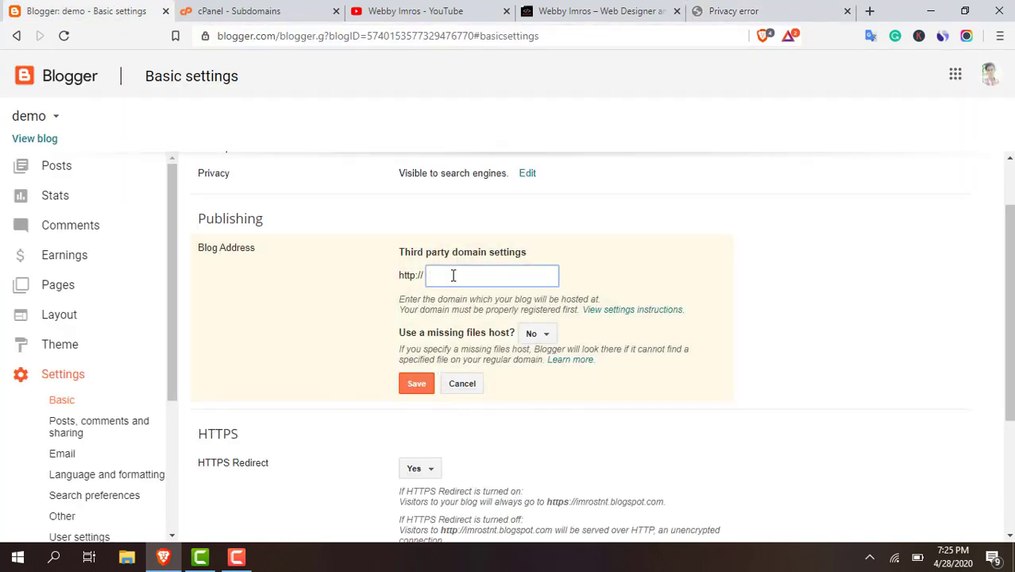
{"action": "key", "text": "ctrl+v"}
{"action": "left_click_drag", "start_coordinate": [453, 276], "coordinate": [363, 278]}
{"action": "key", "text": "BackSpace"}
{"action": "left_click", "coordinate": [536, 276]}
{"action": "key", "text": "BackSpace"}
{"action": "left_click", "coordinate": [854, 310]}
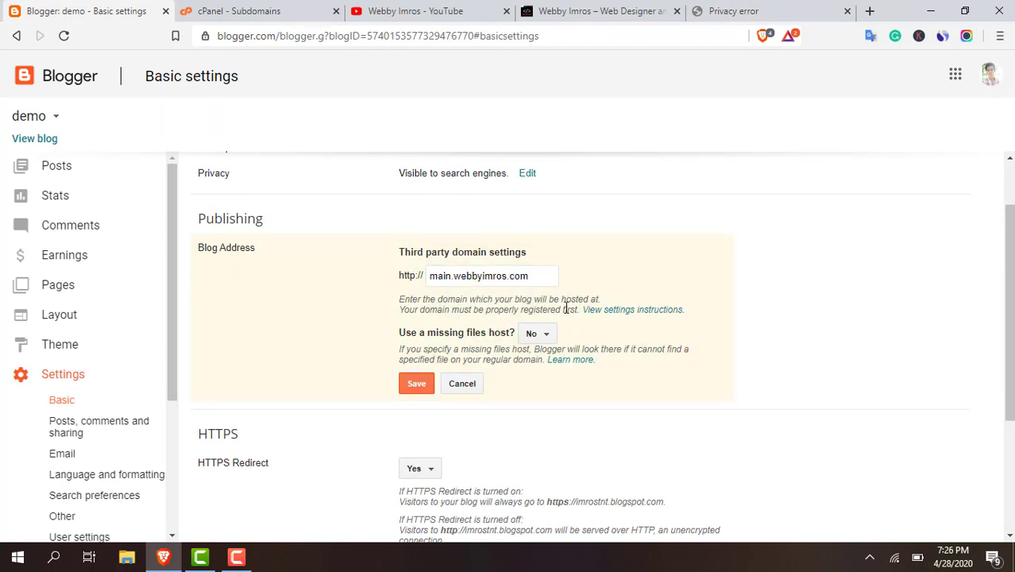
{"action": "left_click", "coordinate": [418, 387]}
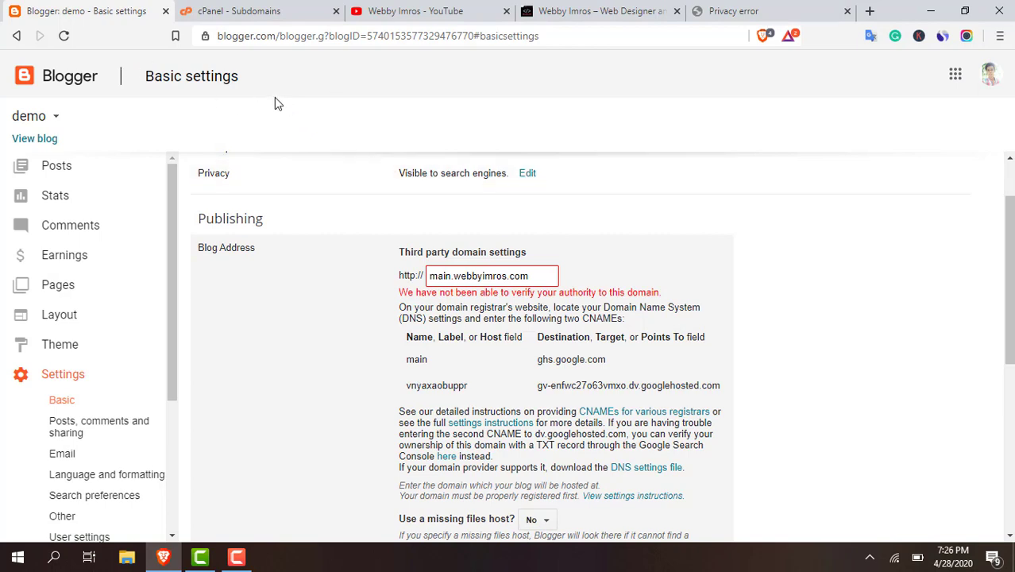
Switch to cPanel and open the Zone Editor's record management for webbyimros.com.
{"action": "left_click", "coordinate": [237, 10]}
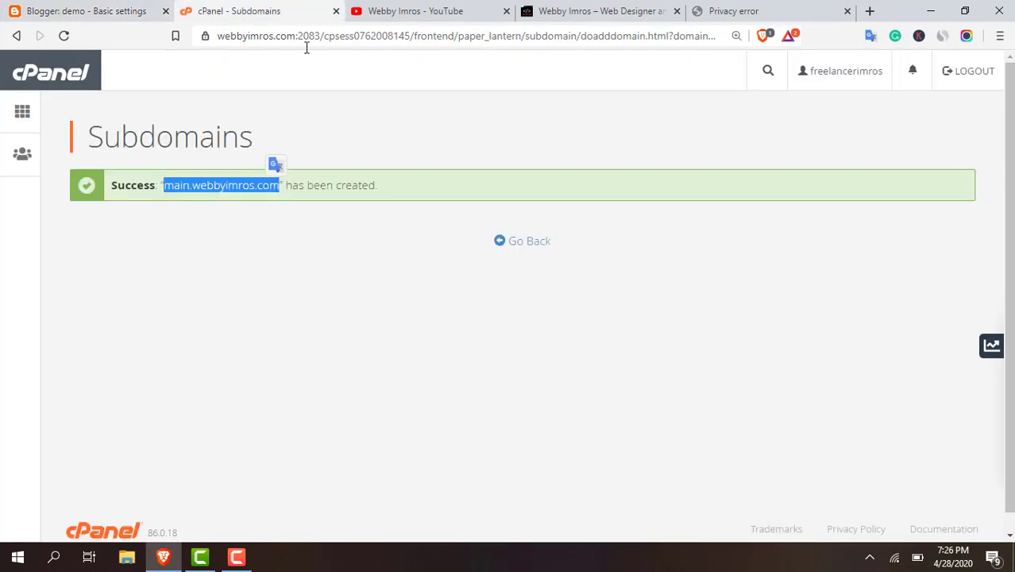
{"action": "left_click", "coordinate": [51, 83]}
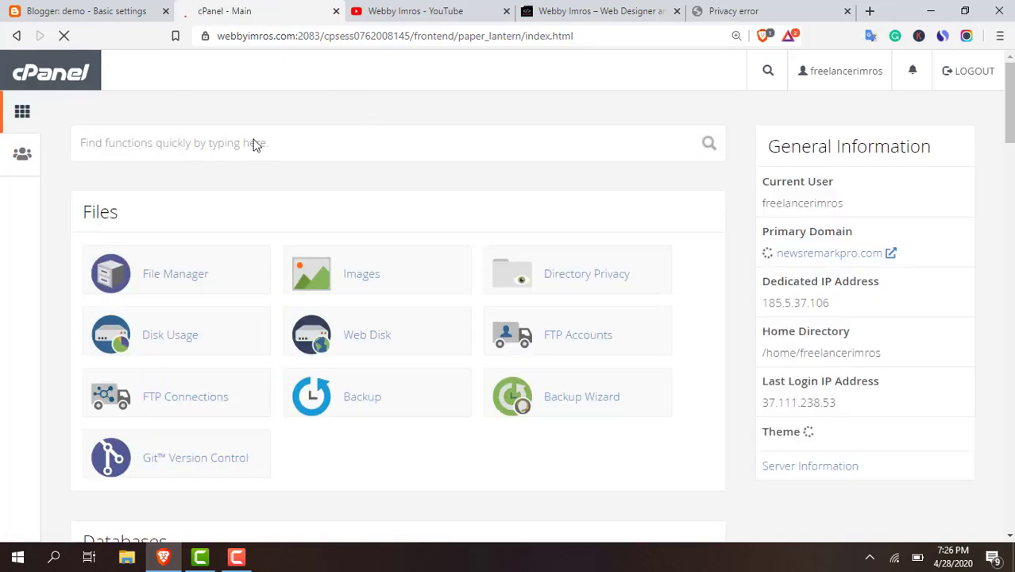
{"action": "scroll", "coordinate": [389, 144], "scroll_direction": "down", "scroll_amount": 8}
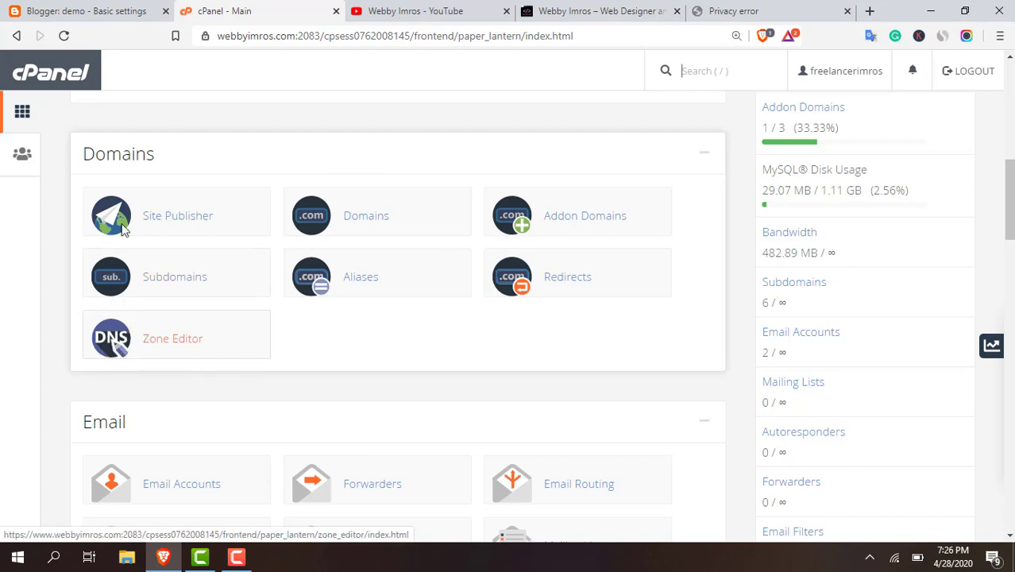
{"action": "left_click", "coordinate": [189, 350]}
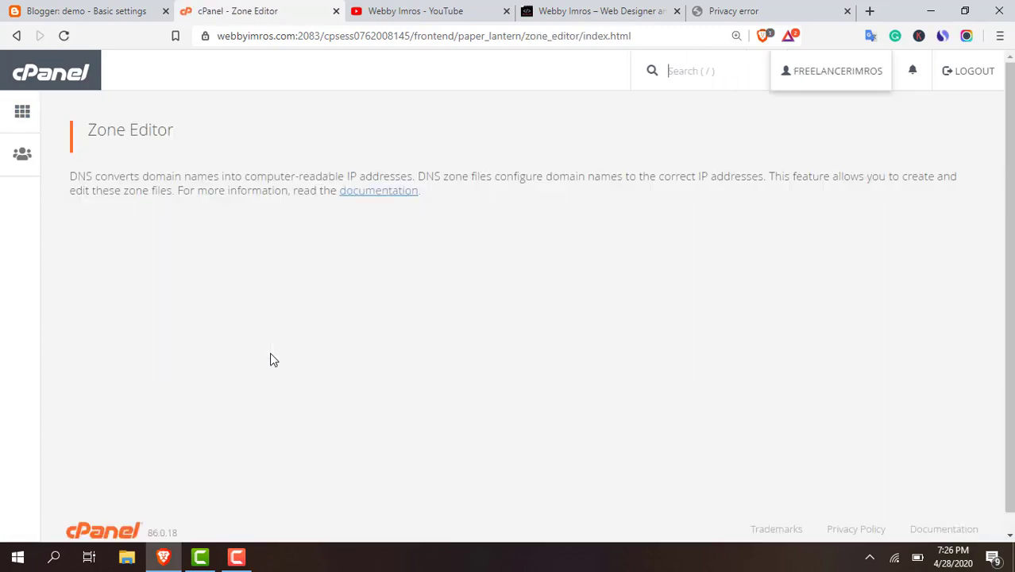
{"action": "scroll", "coordinate": [270, 353], "scroll_direction": "down", "scroll_amount": 1}
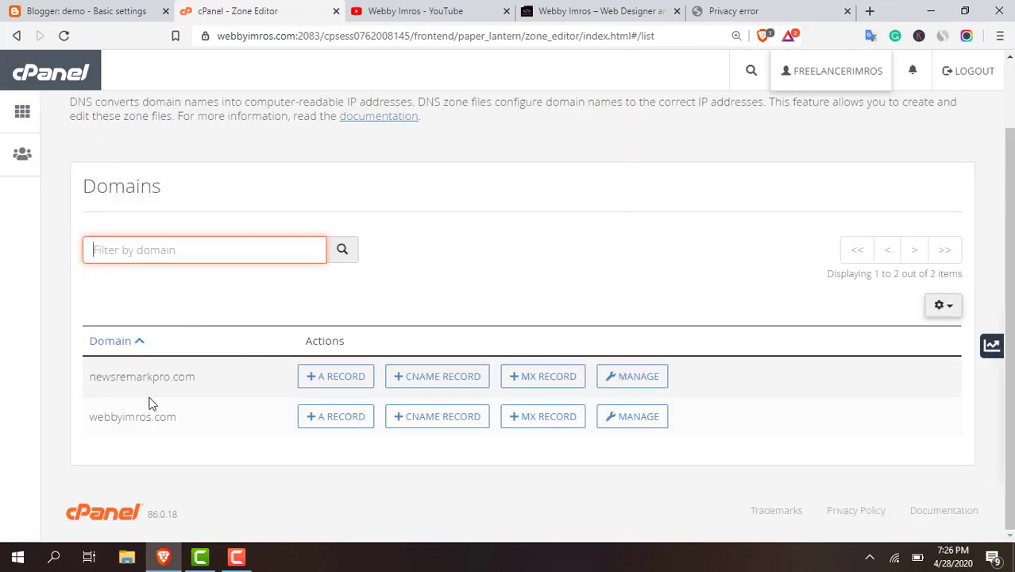
{"action": "double_click", "coordinate": [103, 416]}
{"action": "left_click", "coordinate": [138, 416]}
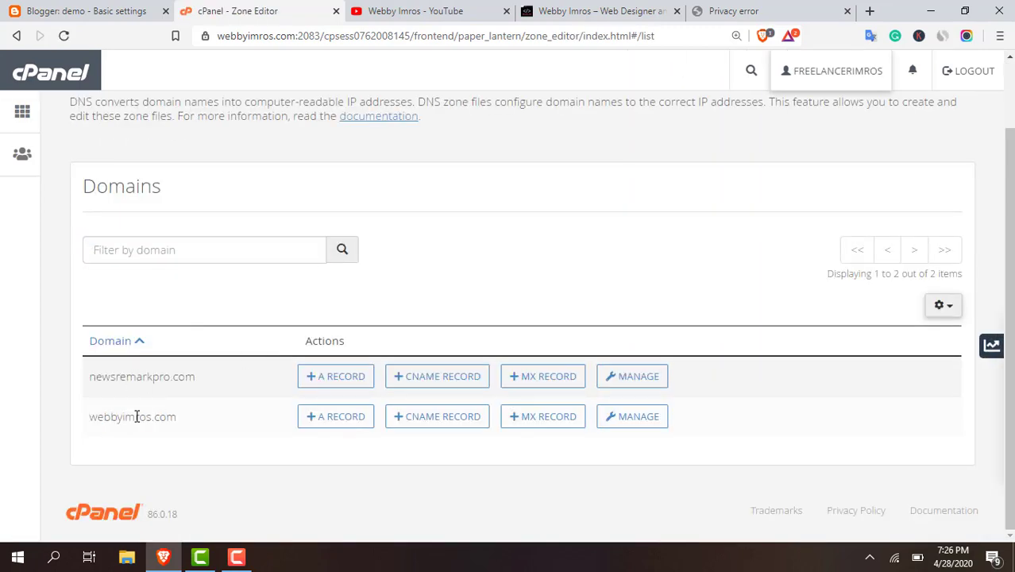
{"action": "left_click", "coordinate": [636, 420]}
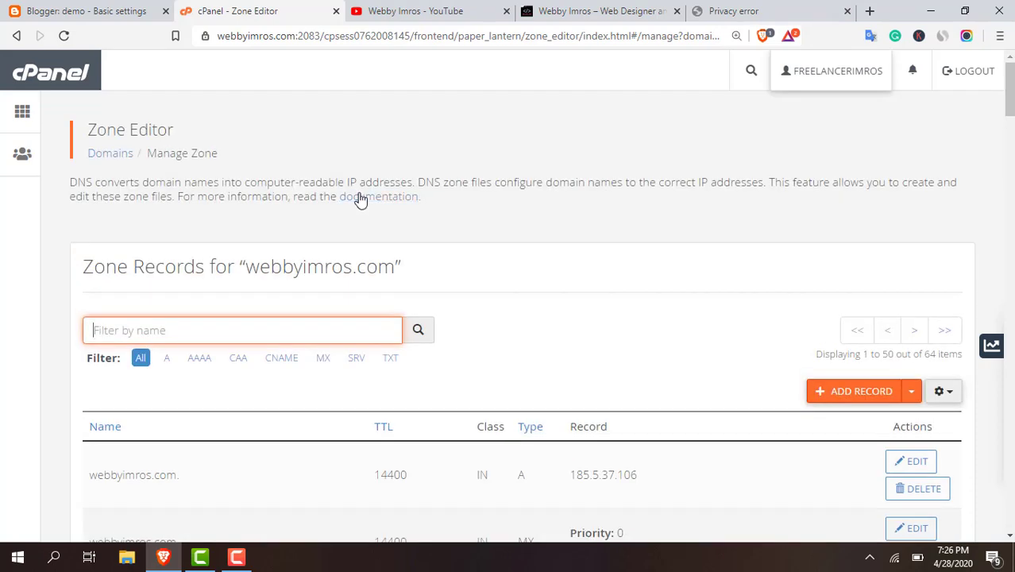
Copy the host name main from Blogger's CNAME instructions and filter the webbyimros.com zone records in cPanel by it.
{"action": "left_click", "coordinate": [111, 11]}
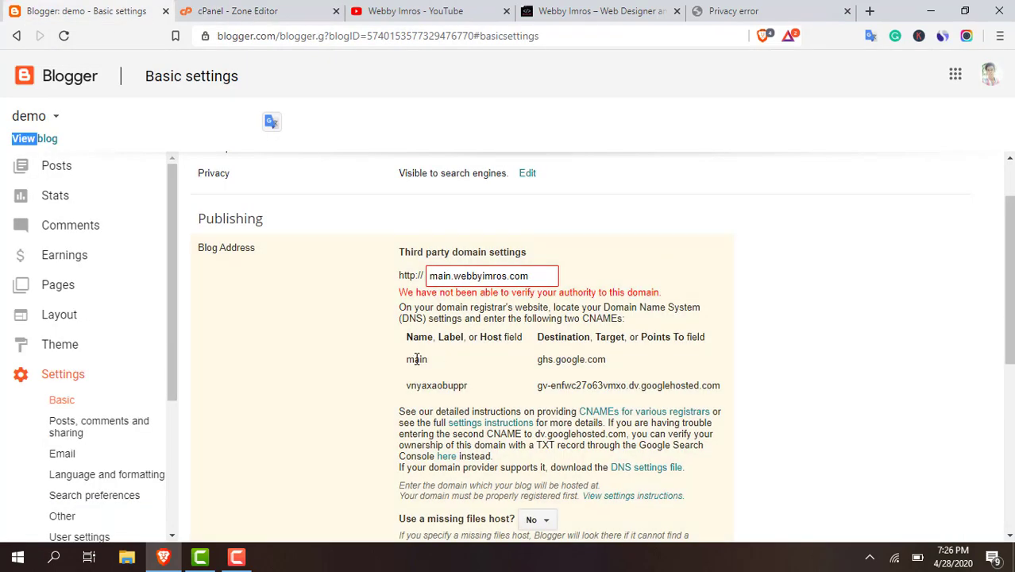
{"action": "left_click", "coordinate": [356, 307]}
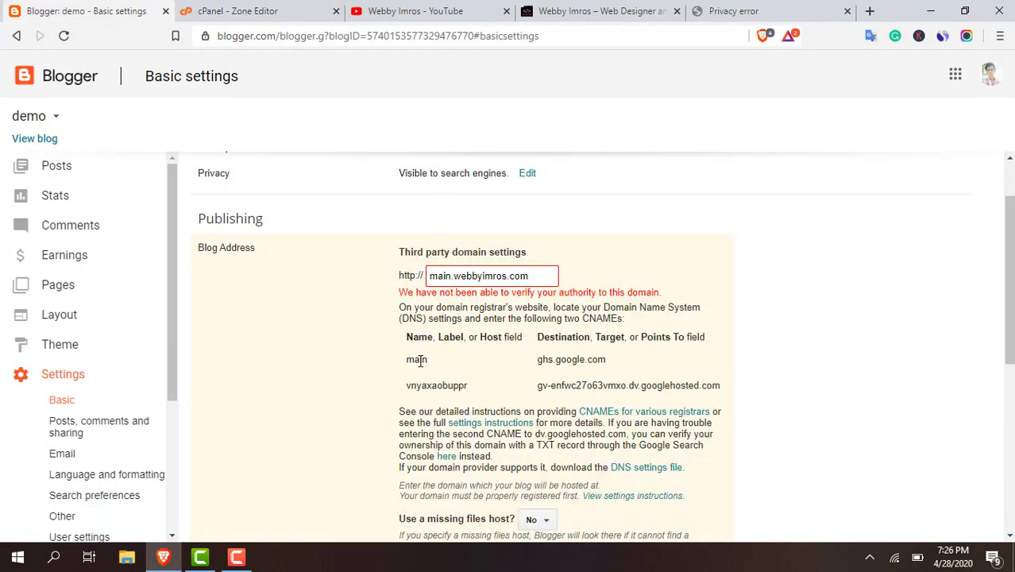
{"action": "double_click", "coordinate": [421, 360]}
{"action": "key", "text": "ctrl+c"}
{"action": "left_click", "coordinate": [248, 9]}
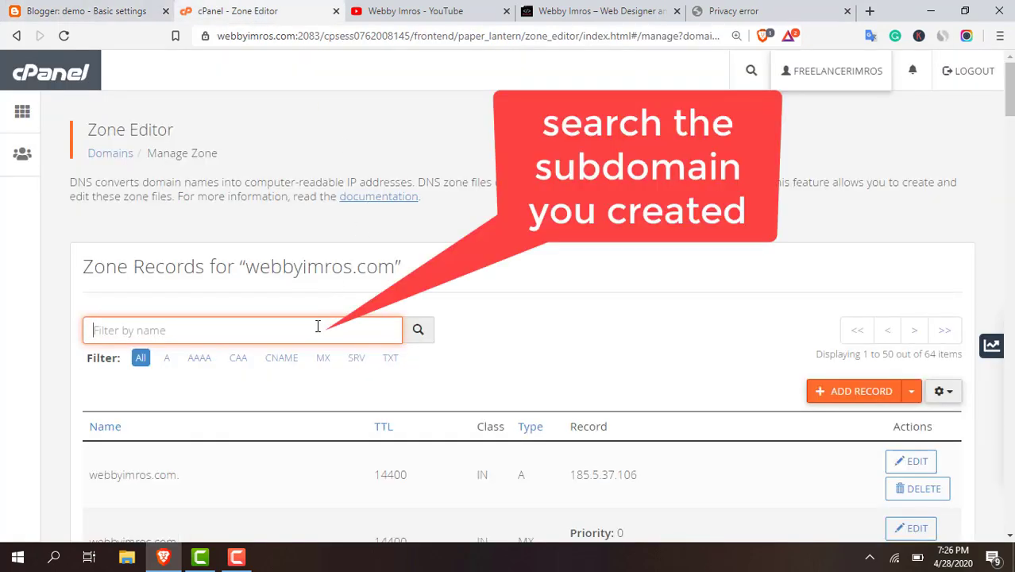
{"action": "key", "text": "ctrl+v"}
{"action": "left_click", "coordinate": [417, 328]}
Find the A record for main.webbyimros.com in the filtered zone records and delete it.
{"action": "scroll", "coordinate": [221, 360], "scroll_direction": "down", "scroll_amount": 3}
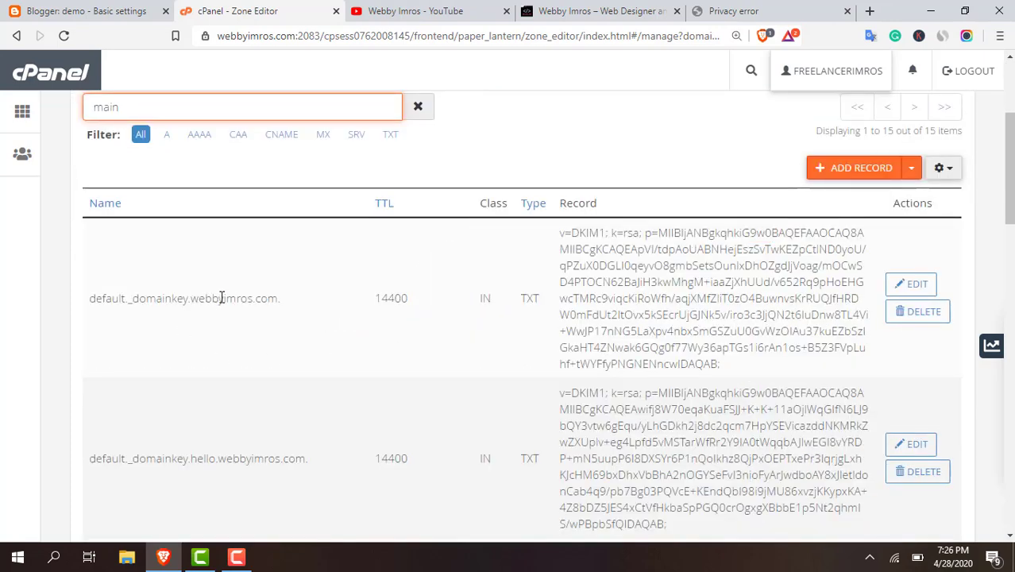
{"action": "scroll", "coordinate": [221, 297], "scroll_direction": "down", "scroll_amount": 1}
{"action": "scroll", "coordinate": [218, 290], "scroll_direction": "up", "scroll_amount": 1}
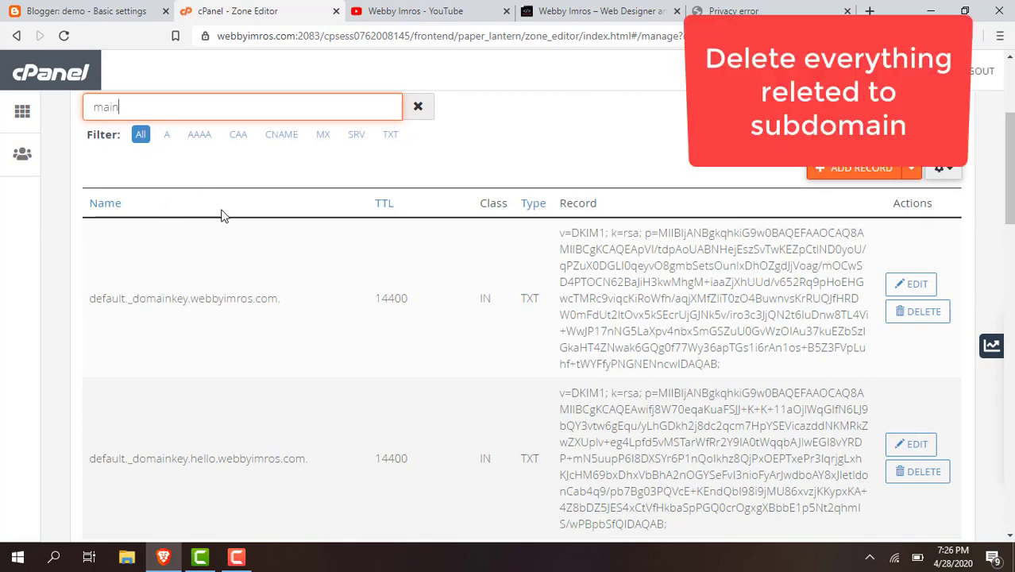
{"action": "scroll", "coordinate": [262, 322], "scroll_direction": "up", "scroll_amount": 1}
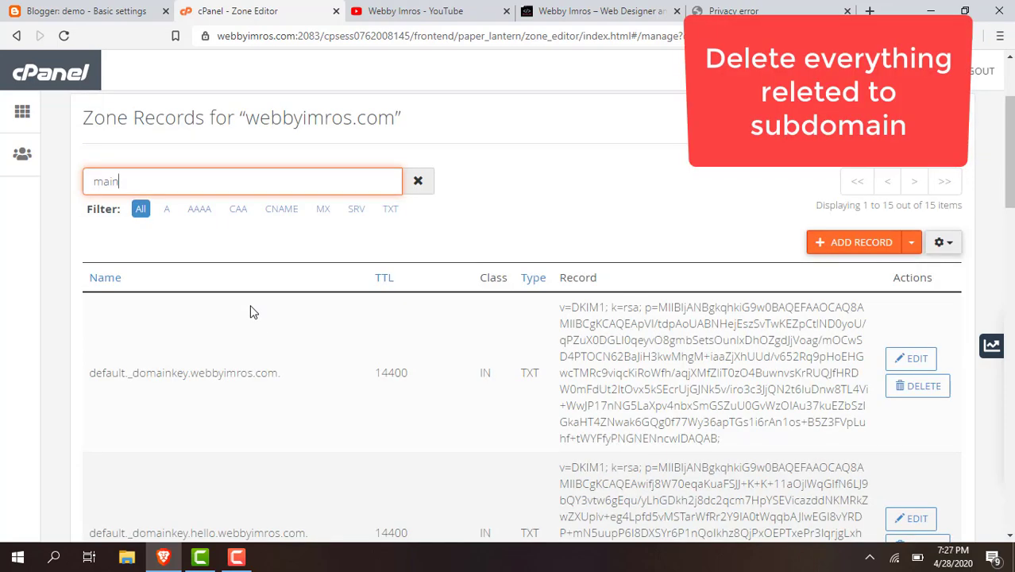
{"action": "scroll", "coordinate": [250, 311], "scroll_direction": "down", "scroll_amount": 3}
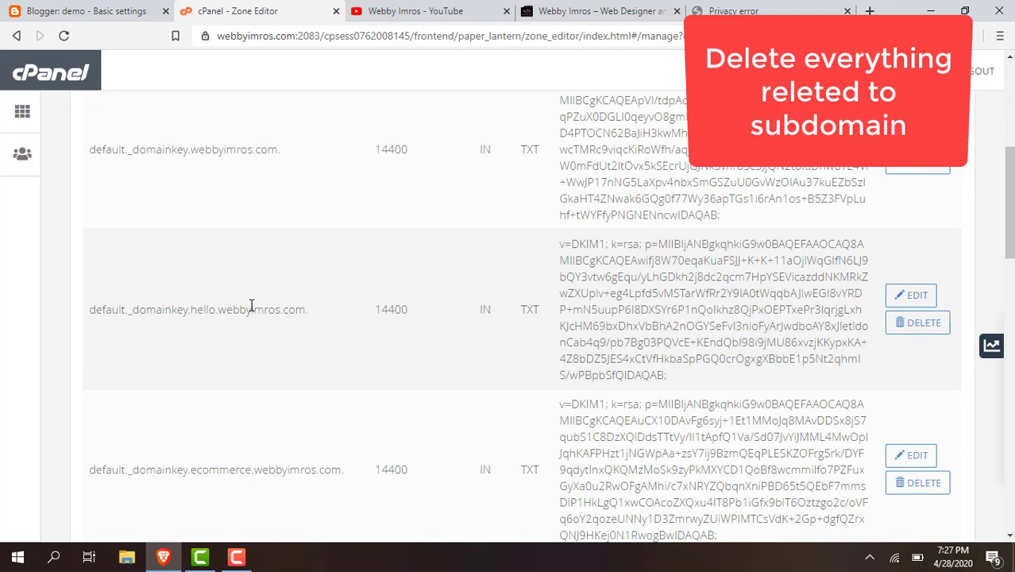
{"action": "scroll", "coordinate": [251, 304], "scroll_direction": "down", "scroll_amount": 2}
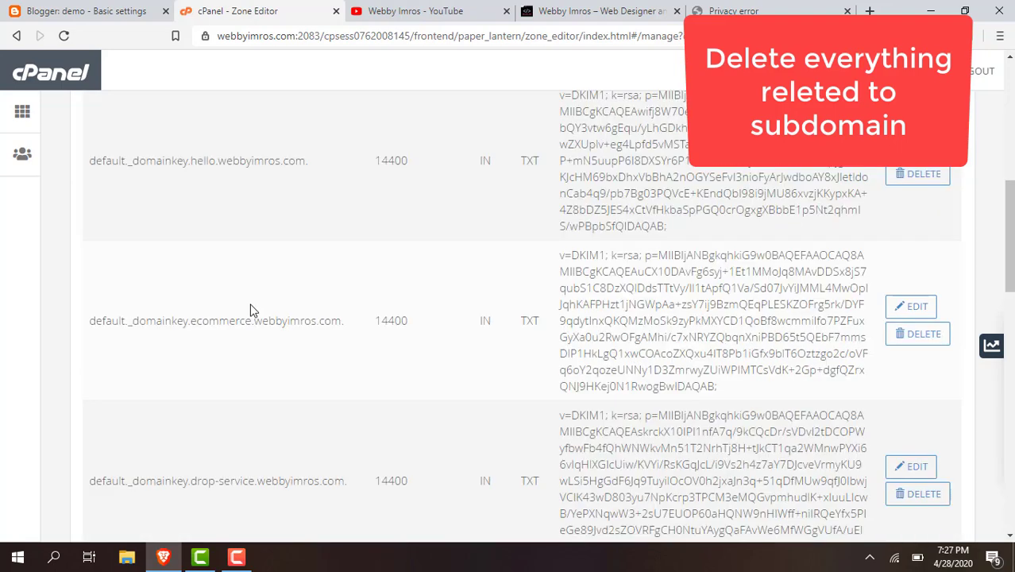
{"action": "scroll", "coordinate": [250, 304], "scroll_direction": "down", "scroll_amount": 2}
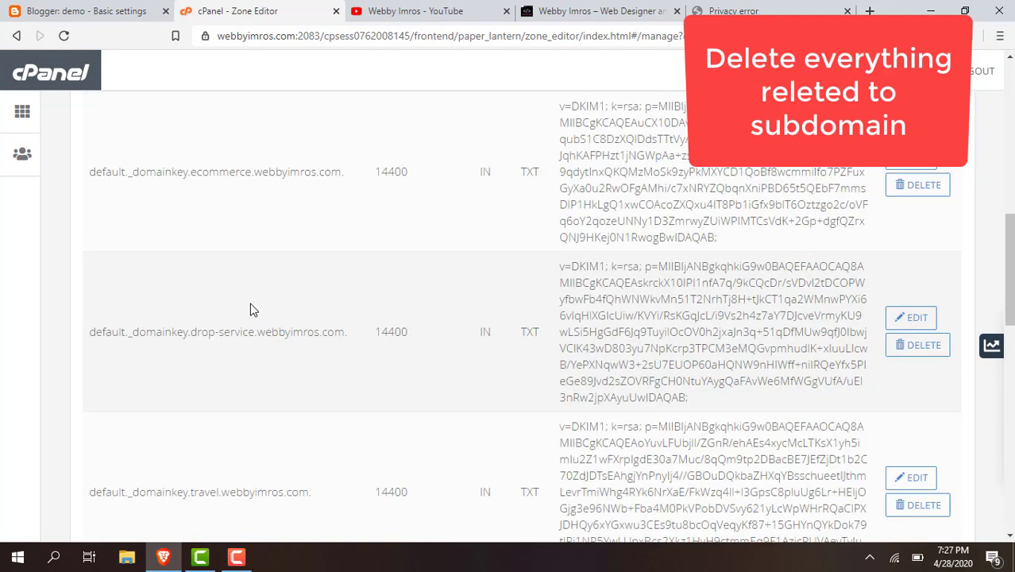
{"action": "scroll", "coordinate": [250, 308], "scroll_direction": "down", "scroll_amount": 2}
{"action": "scroll", "coordinate": [255, 335], "scroll_direction": "down", "scroll_amount": 1}
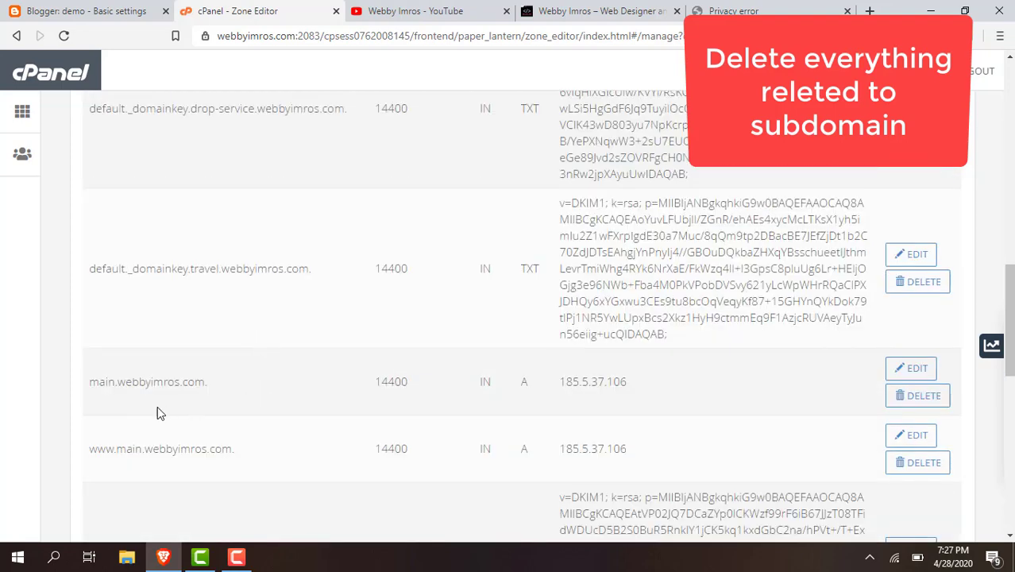
{"action": "triple_click", "coordinate": [189, 385]}
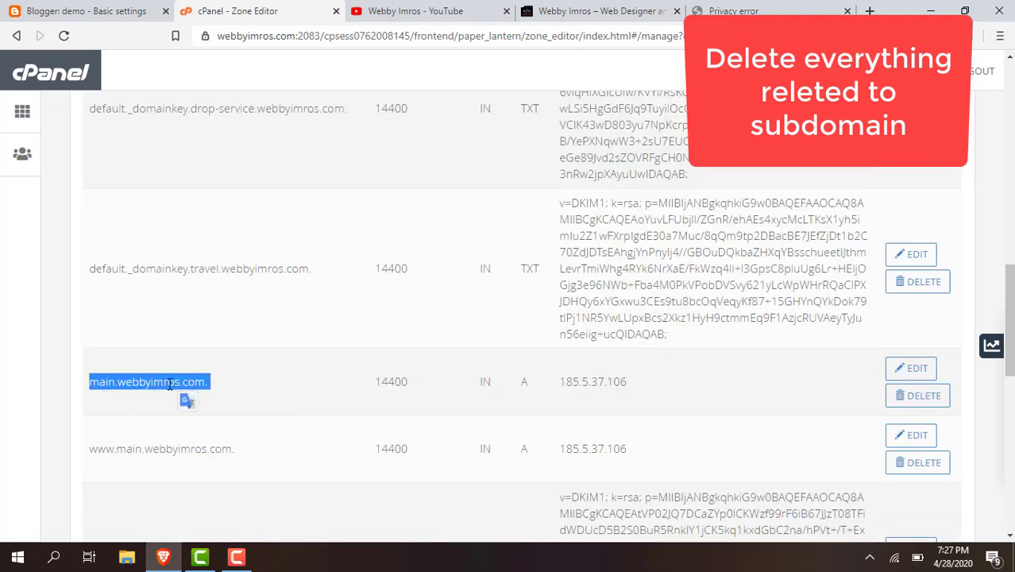
{"action": "left_click", "coordinate": [331, 385]}
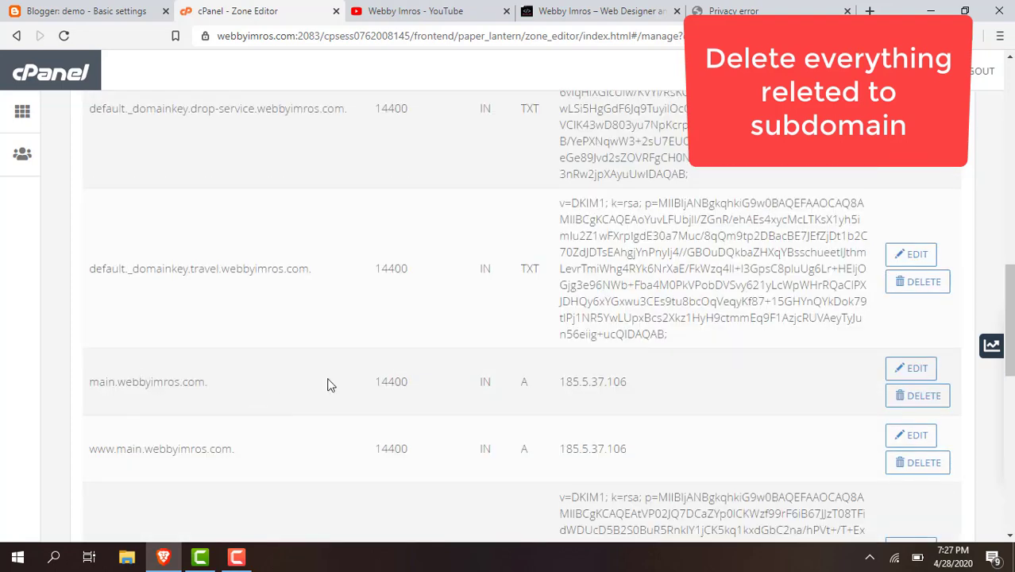
{"action": "left_click", "coordinate": [903, 397]}
{"action": "left_click", "coordinate": [603, 211]}
{"action": "scroll", "coordinate": [415, 321], "scroll_direction": "down", "scroll_amount": 7}
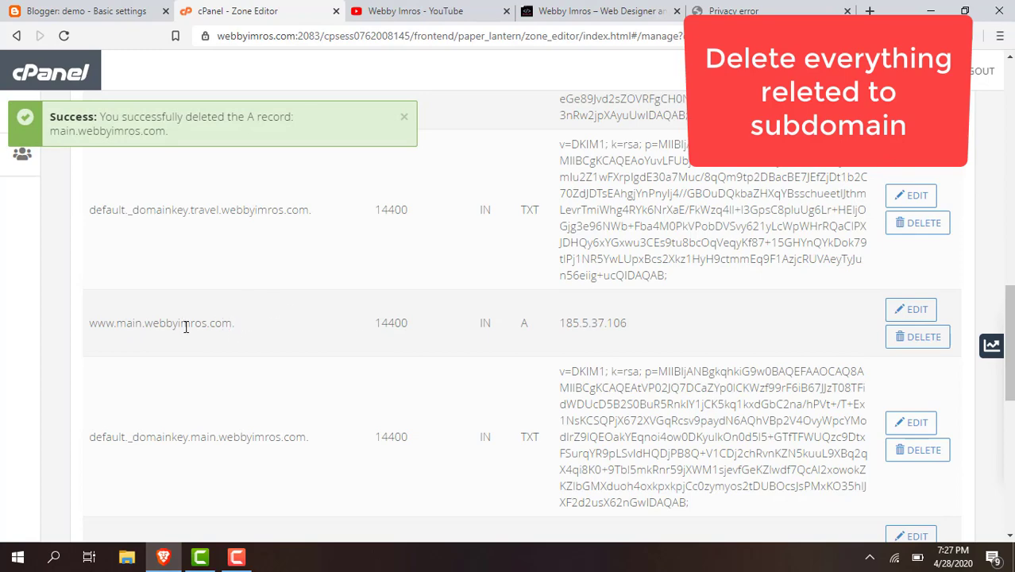
{"action": "left_click", "coordinate": [921, 335]}
{"action": "left_click", "coordinate": [609, 203]}
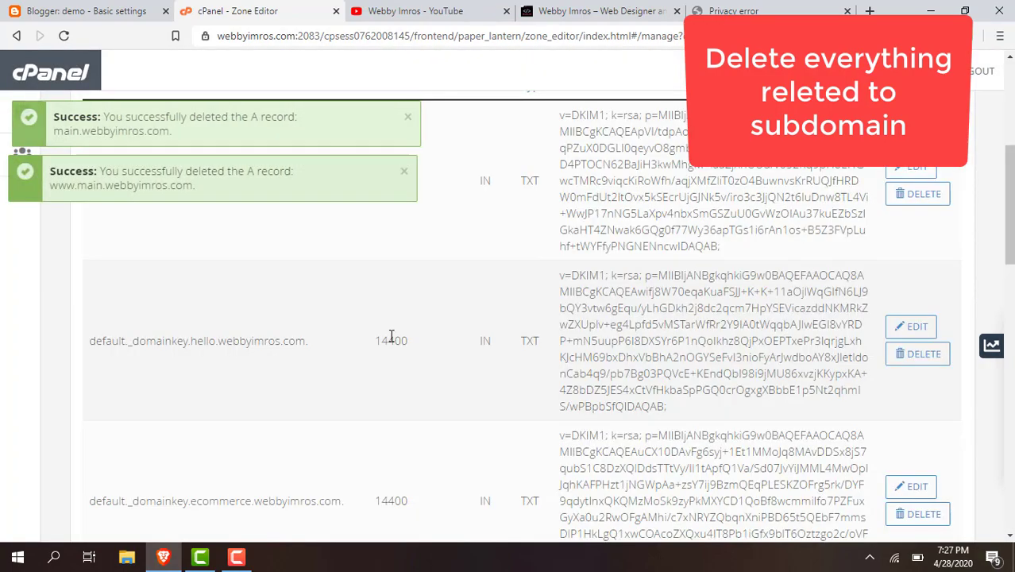
{"action": "scroll", "coordinate": [390, 336], "scroll_direction": "down", "scroll_amount": 6}
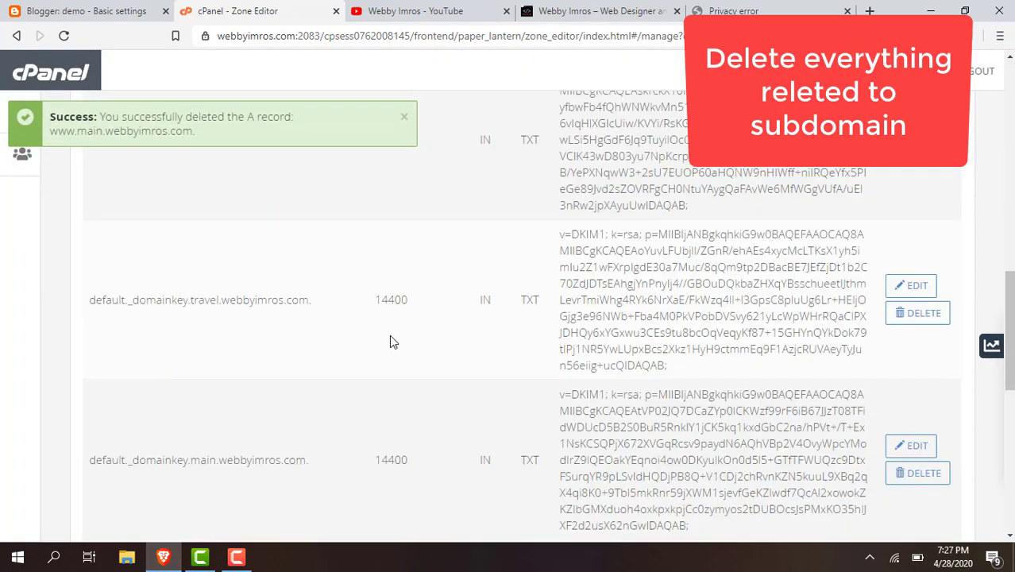
{"action": "scroll", "coordinate": [373, 344], "scroll_direction": "down", "scroll_amount": 2}
{"action": "scroll", "coordinate": [358, 346], "scroll_direction": "down", "scroll_amount": 1}
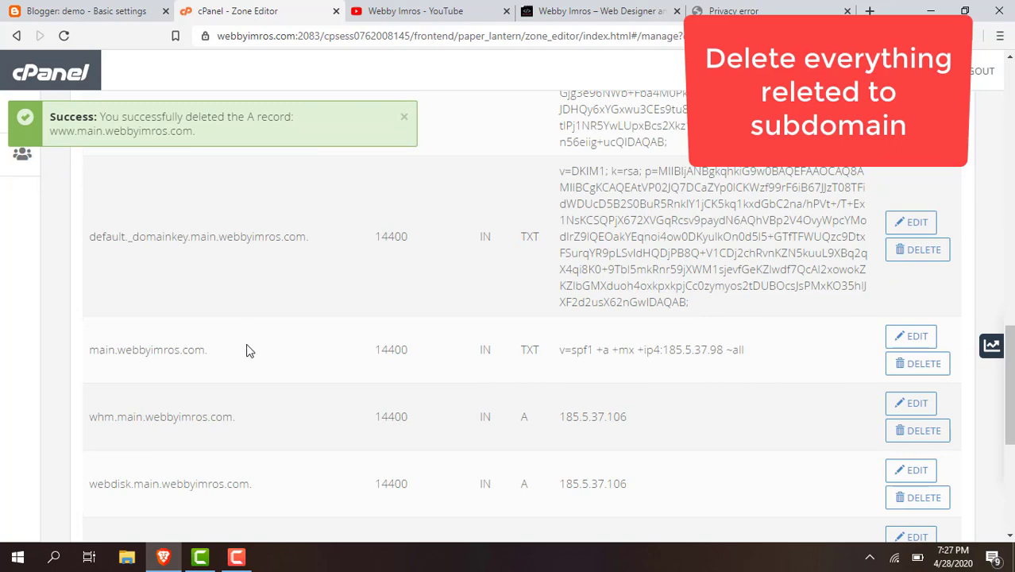
{"action": "left_click", "coordinate": [916, 363]}
{"action": "left_click", "coordinate": [584, 213]}
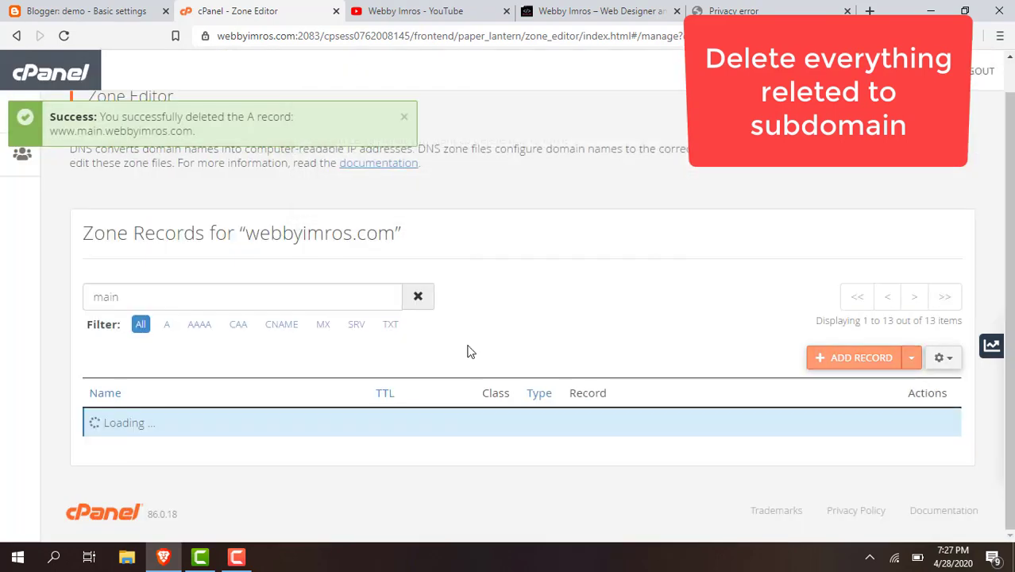
Delete the A record for whm.main.webbyimros.com from the zone records.
{"action": "scroll", "coordinate": [467, 349], "scroll_direction": "down", "scroll_amount": 5}
{"action": "scroll", "coordinate": [467, 349], "scroll_direction": "down", "scroll_amount": 7}
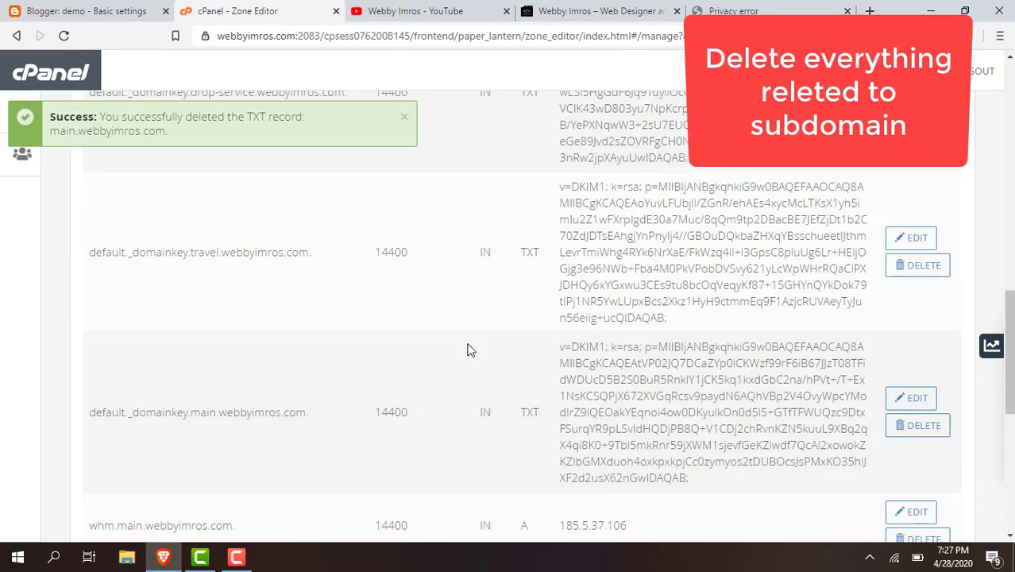
{"action": "scroll", "coordinate": [180, 401], "scroll_direction": "down", "scroll_amount": 2}
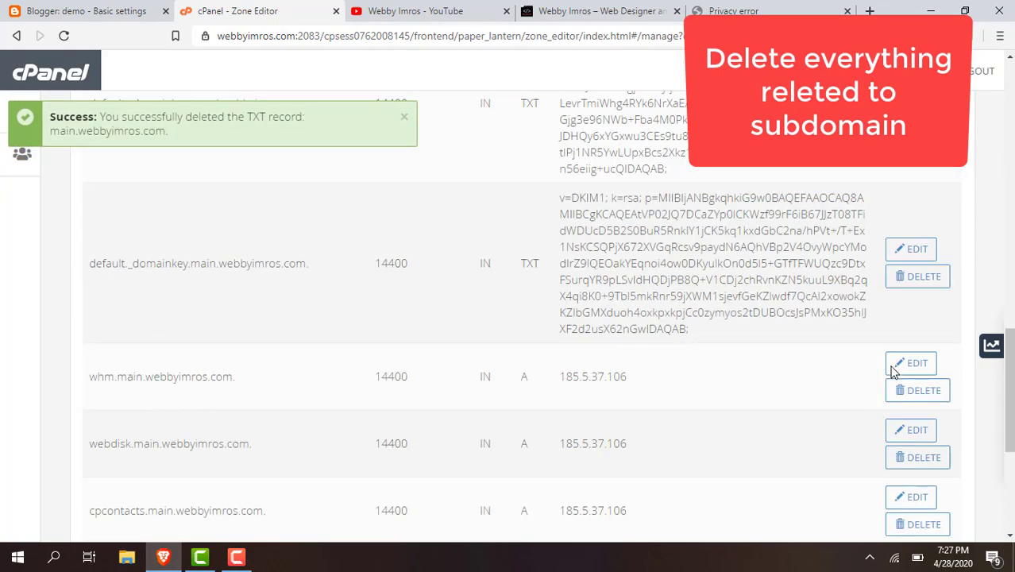
{"action": "left_click", "coordinate": [920, 390]}
{"action": "left_click", "coordinate": [601, 205]}
Delete the A record for webdisk.main.webbyimros.com from the zone records.
{"action": "scroll", "coordinate": [465, 391], "scroll_direction": "down", "scroll_amount": 10}
{"action": "scroll", "coordinate": [465, 391], "scroll_direction": "down", "scroll_amount": 10}
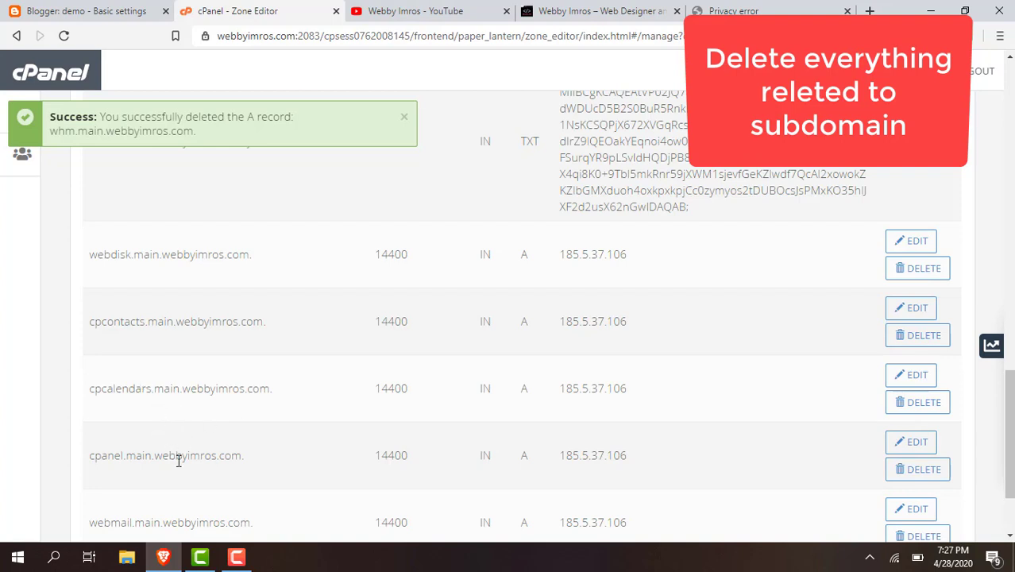
{"action": "triple_click", "coordinate": [174, 457]}
{"action": "triple_click", "coordinate": [171, 388]}
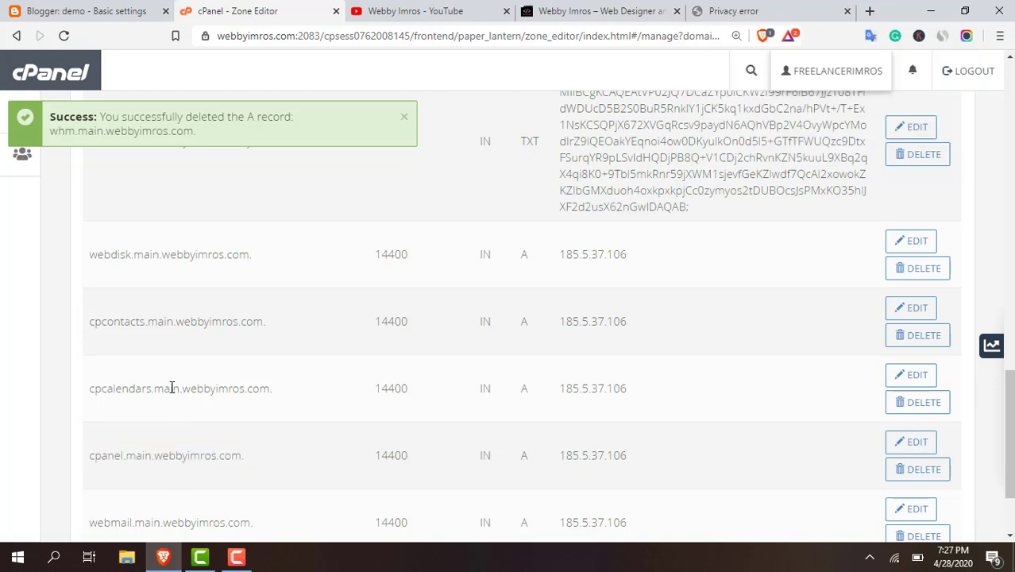
{"action": "left_click", "coordinate": [269, 327]}
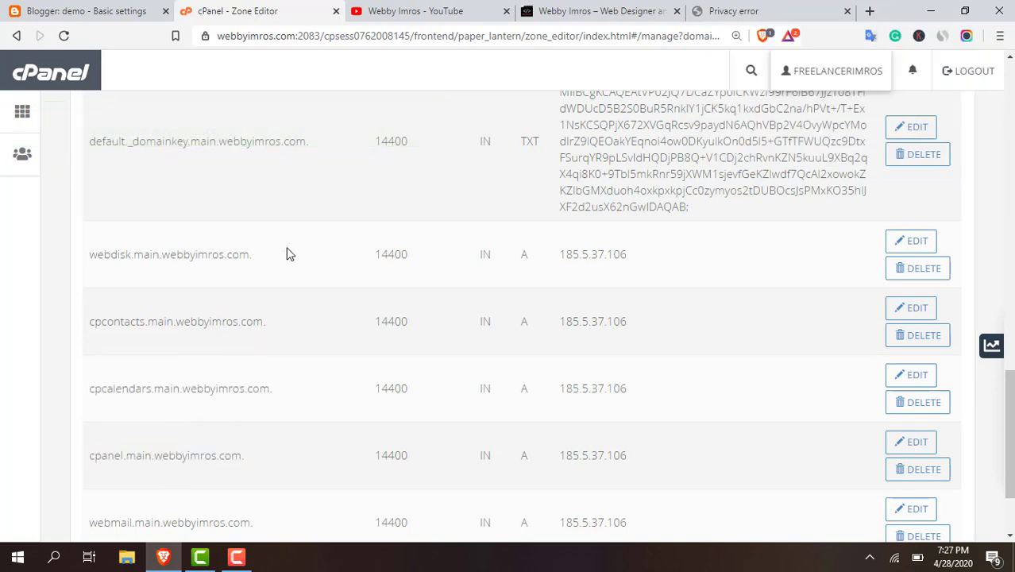
{"action": "left_click", "coordinate": [917, 268]}
{"action": "left_click", "coordinate": [601, 205]}
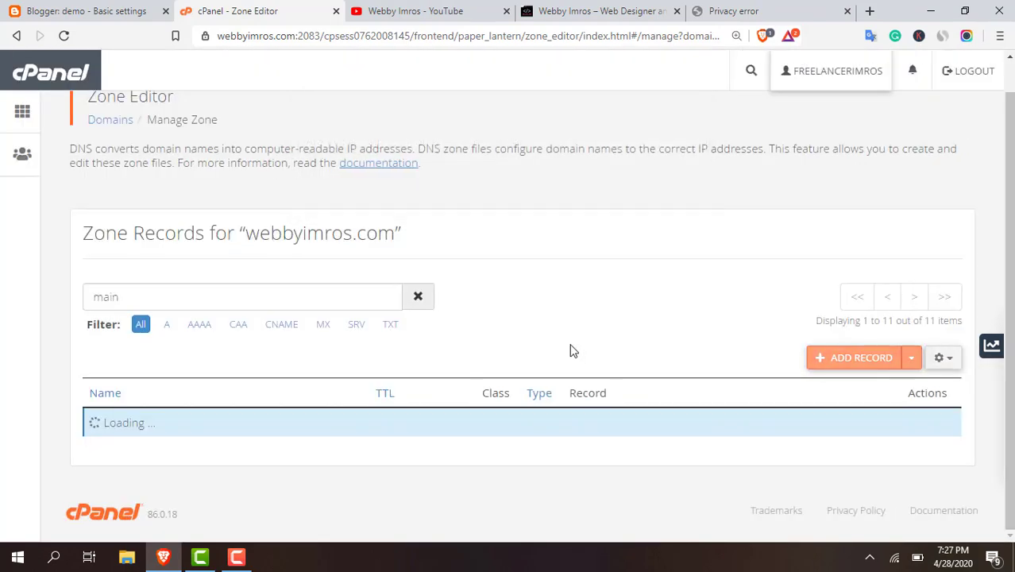
Delete the A records for webmail.main.webbyimros.com and cpanel.main.webbyimros.com.
{"action": "scroll", "coordinate": [569, 343], "scroll_direction": "down", "scroll_amount": 3}
{"action": "scroll", "coordinate": [568, 343], "scroll_direction": "down", "scroll_amount": 5}
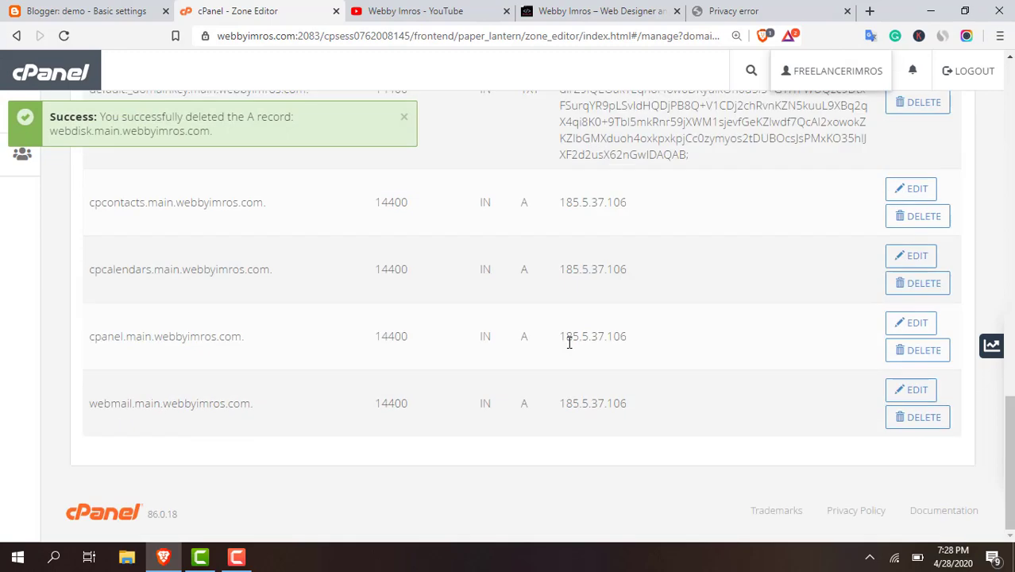
{"action": "left_click", "coordinate": [924, 417]}
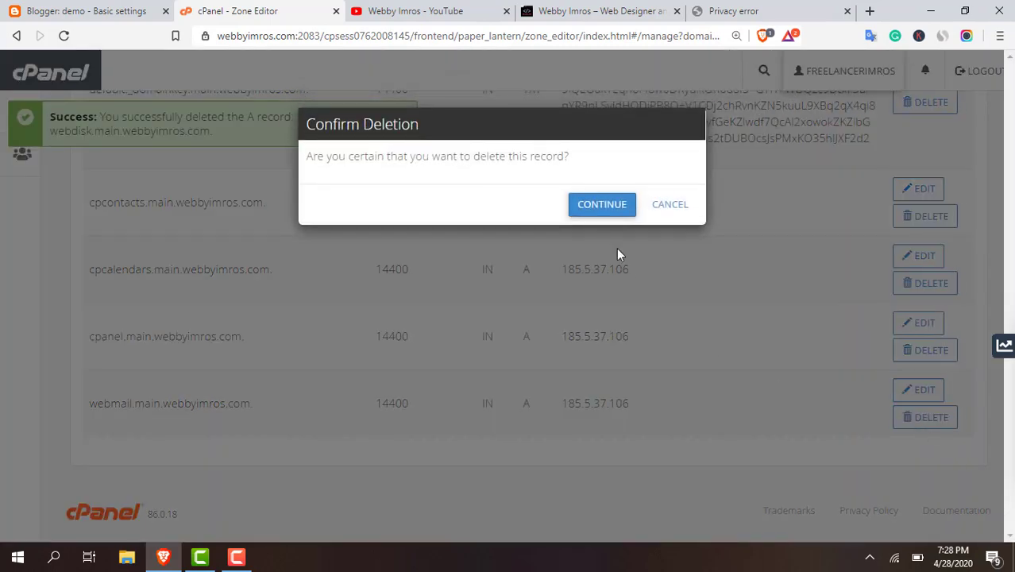
{"action": "left_click", "coordinate": [605, 208]}
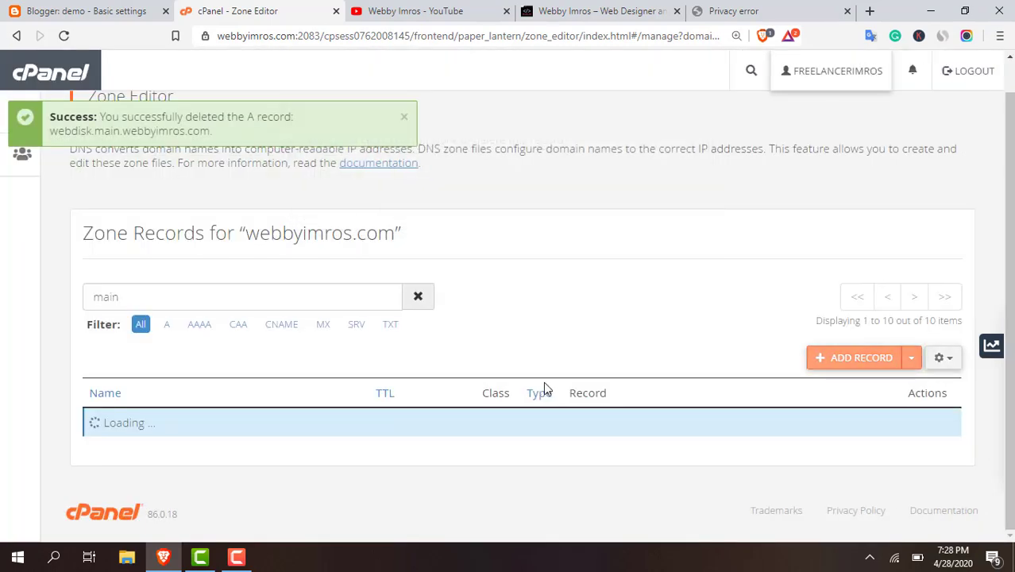
{"action": "scroll", "coordinate": [544, 379], "scroll_direction": "down", "scroll_amount": 5}
{"action": "scroll", "coordinate": [462, 385], "scroll_direction": "down", "scroll_amount": 4}
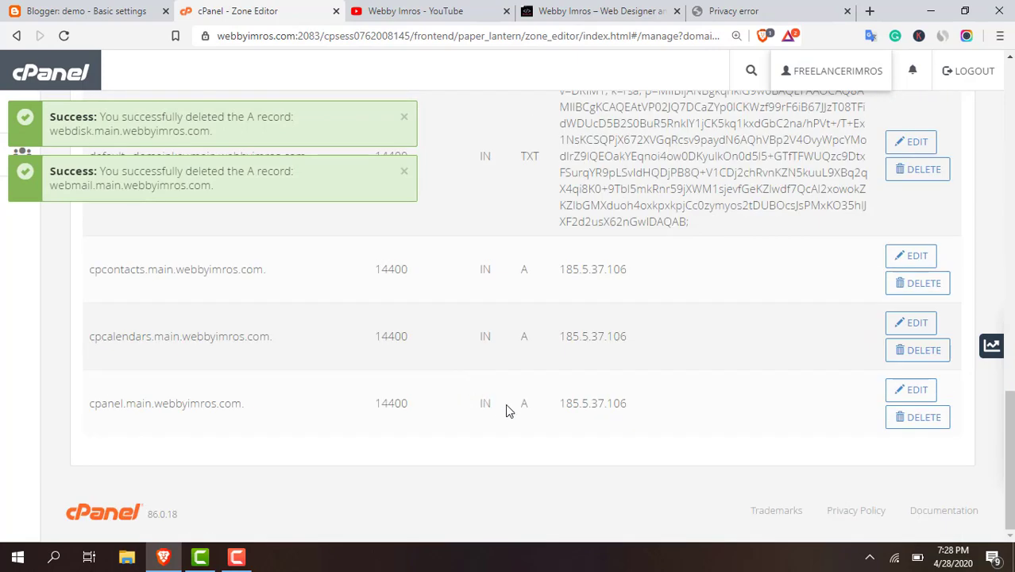
{"action": "left_click", "coordinate": [924, 419]}
{"action": "left_click", "coordinate": [591, 213]}
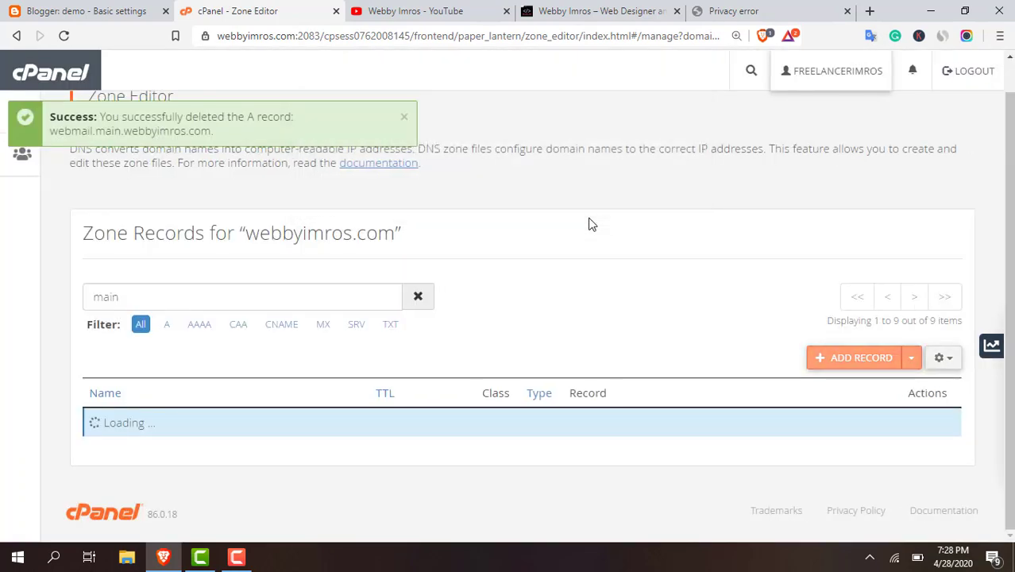
Delete the A records for cpcalendars.main.webbyimros.com and cpcontacts.main.webbyimros.com.
{"action": "scroll", "coordinate": [545, 305], "scroll_direction": "down", "scroll_amount": 9}
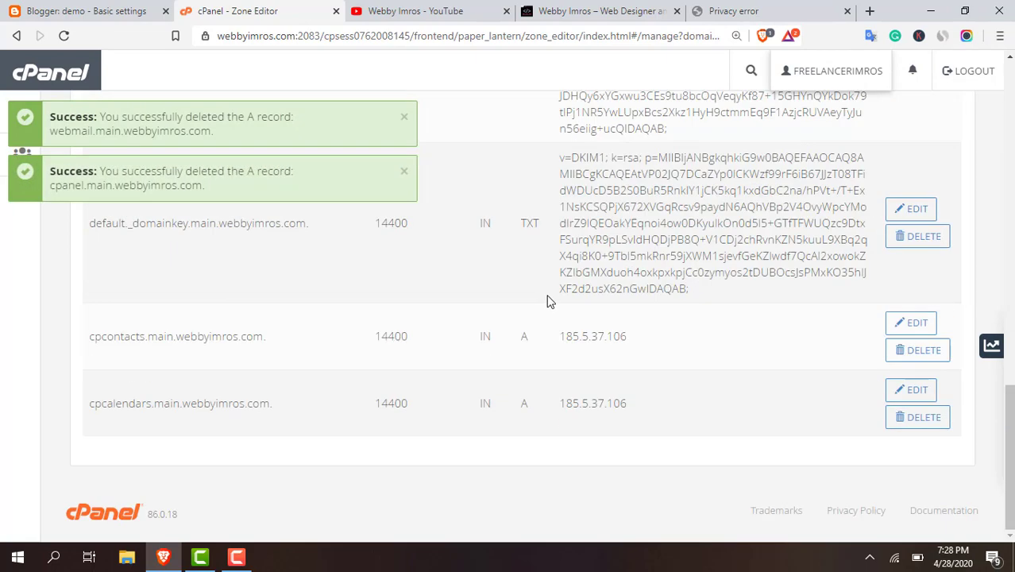
{"action": "left_click", "coordinate": [911, 419]}
{"action": "left_click", "coordinate": [601, 205]}
{"action": "scroll", "coordinate": [592, 238], "scroll_direction": "down", "scroll_amount": 10}
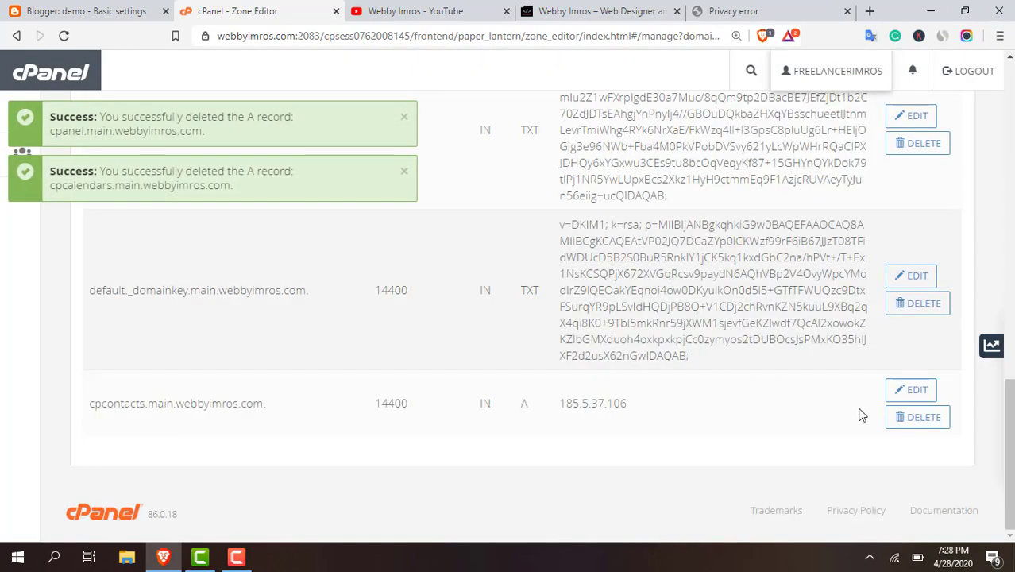
{"action": "left_click", "coordinate": [911, 429]}
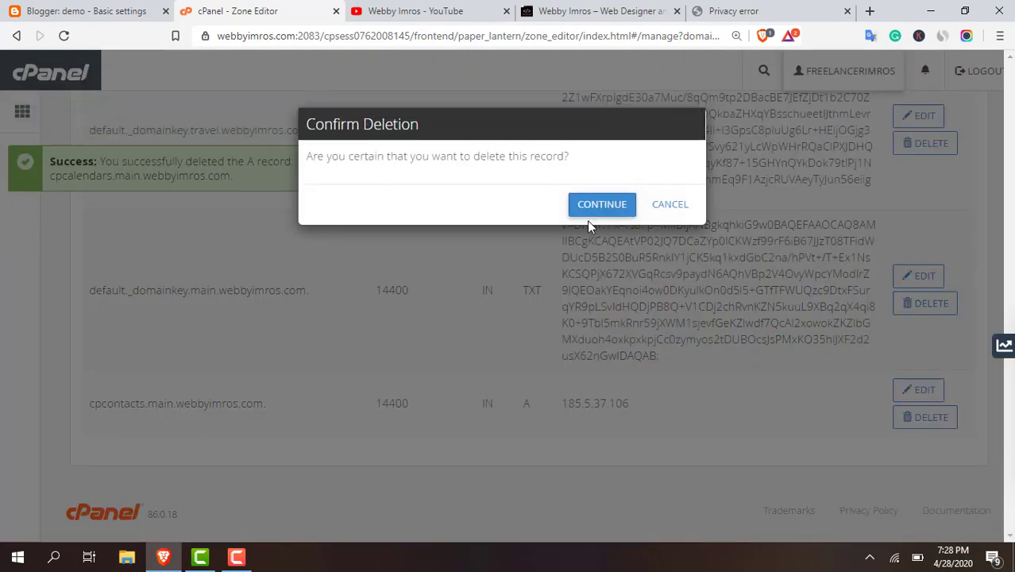
{"action": "left_click", "coordinate": [600, 208]}
Delete the TXT record for default._domainkey.main.webbyimros.com and check the remaining zone records.
{"action": "scroll", "coordinate": [592, 262], "scroll_direction": "down", "scroll_amount": 10}
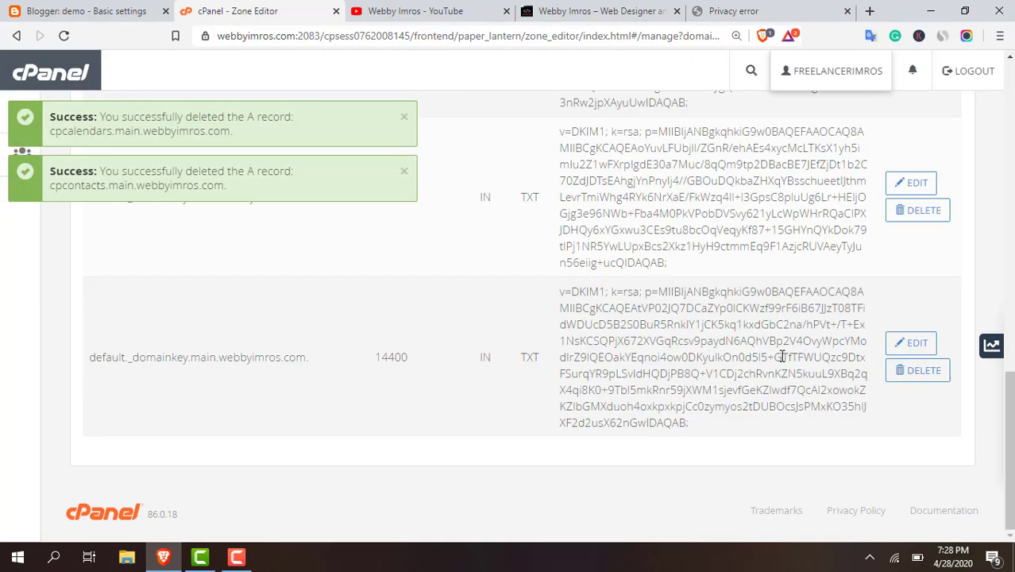
{"action": "scroll", "coordinate": [258, 339], "scroll_direction": "up", "scroll_amount": 1}
{"action": "scroll", "coordinate": [254, 336], "scroll_direction": "up", "scroll_amount": 1}
{"action": "scroll", "coordinate": [467, 393], "scroll_direction": "down", "scroll_amount": 2}
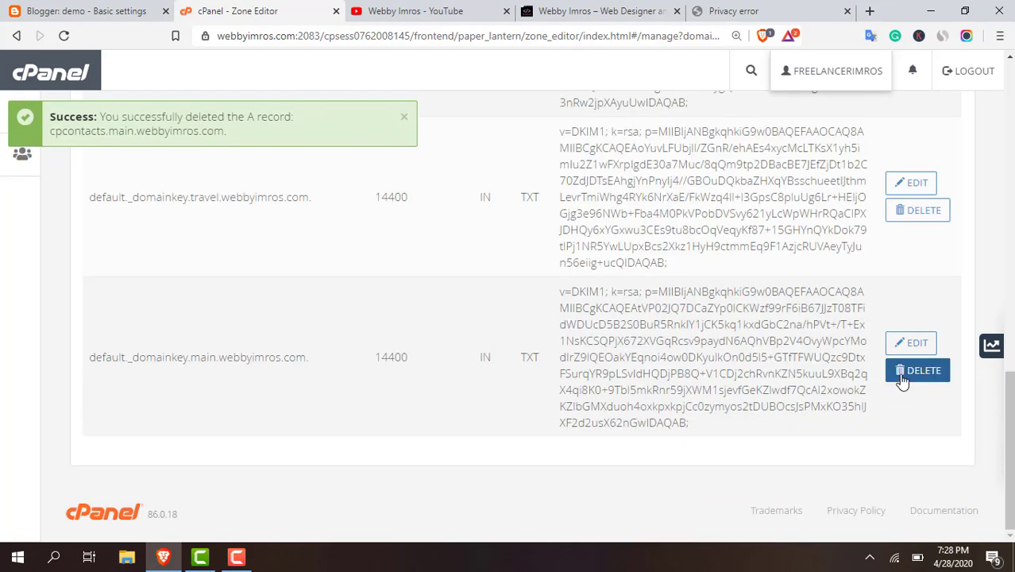
{"action": "left_click", "coordinate": [905, 373]}
{"action": "left_click", "coordinate": [597, 205]}
{"action": "scroll", "coordinate": [423, 323], "scroll_direction": "up", "scroll_amount": 3}
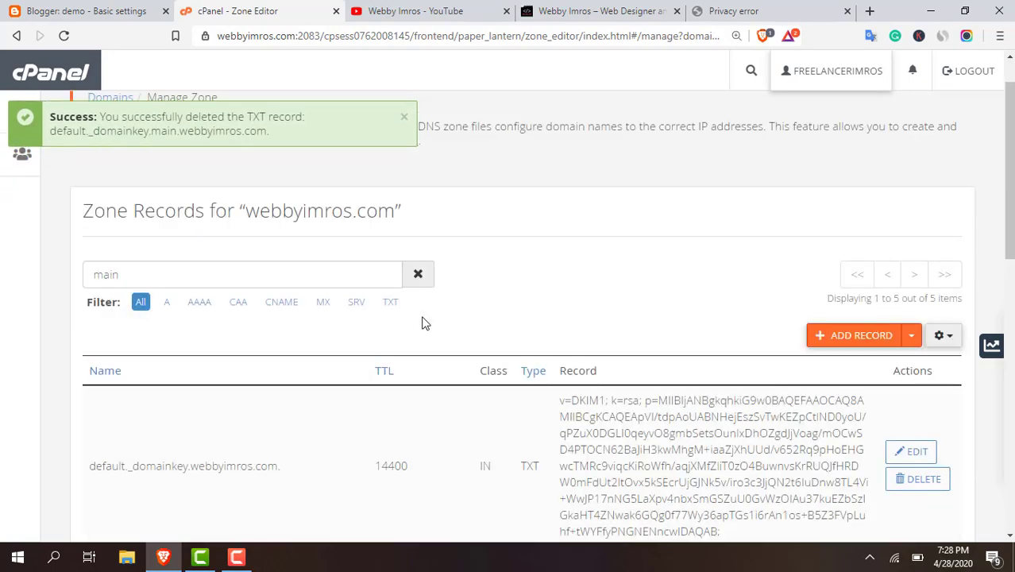
{"action": "scroll", "coordinate": [423, 323], "scroll_direction": "down", "scroll_amount": 2}
{"action": "scroll", "coordinate": [423, 323], "scroll_direction": "down", "scroll_amount": 10}
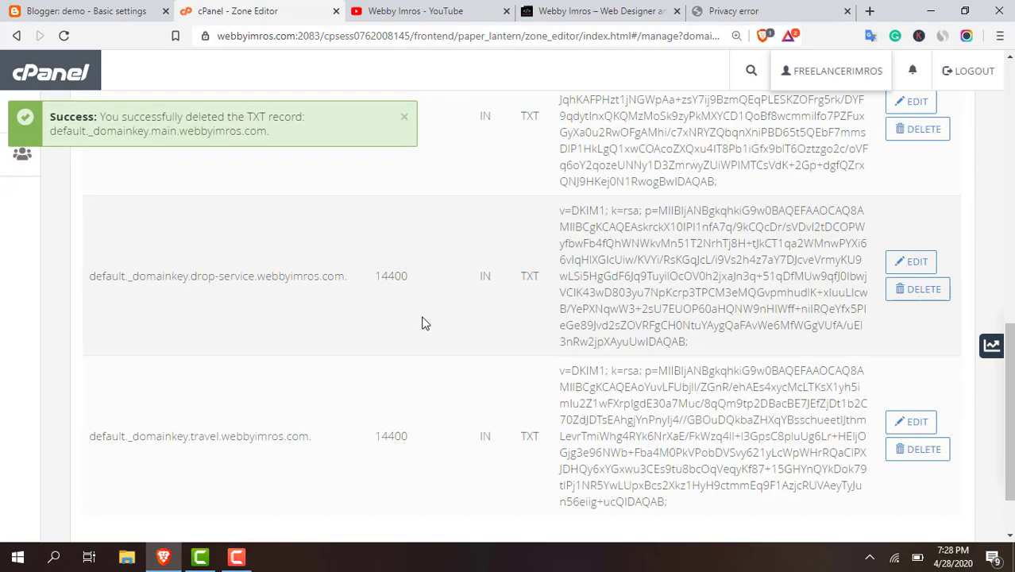
{"action": "scroll", "coordinate": [423, 323], "scroll_direction": "up", "scroll_amount": 10}
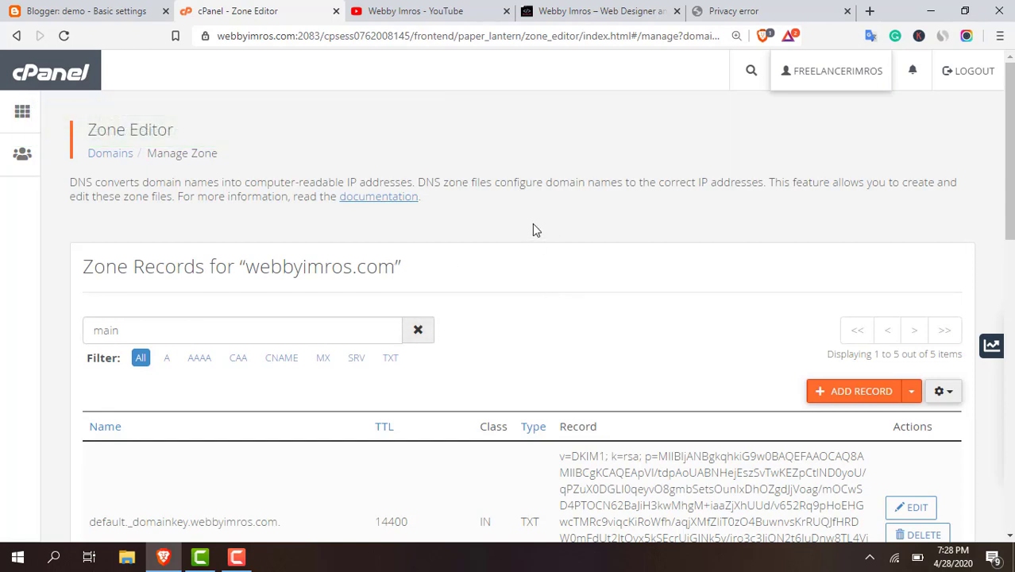
Start a new zone record for webbyimros.com and set its type to CNAME.
{"action": "scroll", "coordinate": [536, 230], "scroll_direction": "down", "scroll_amount": 1}
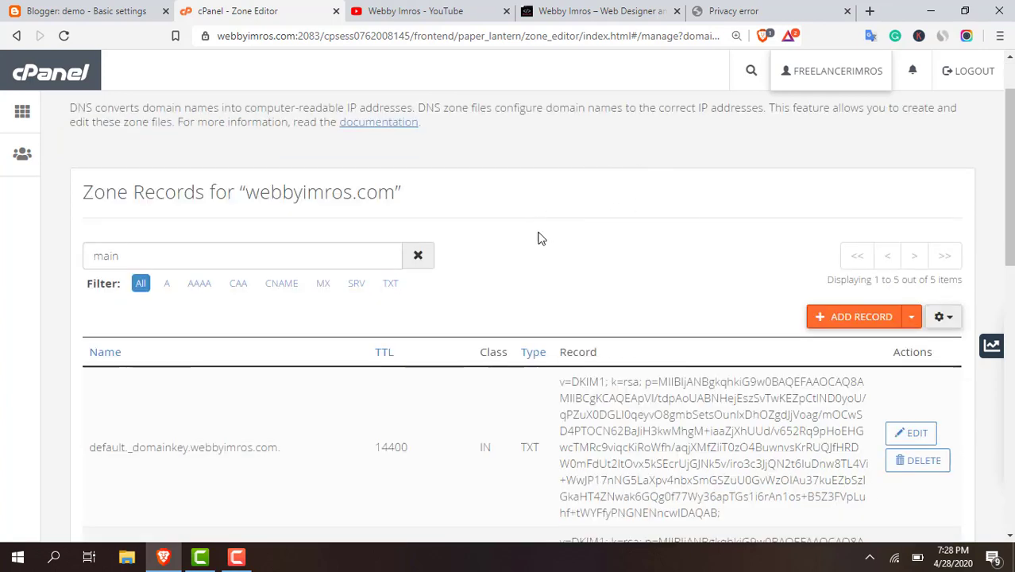
{"action": "left_click", "coordinate": [874, 320]}
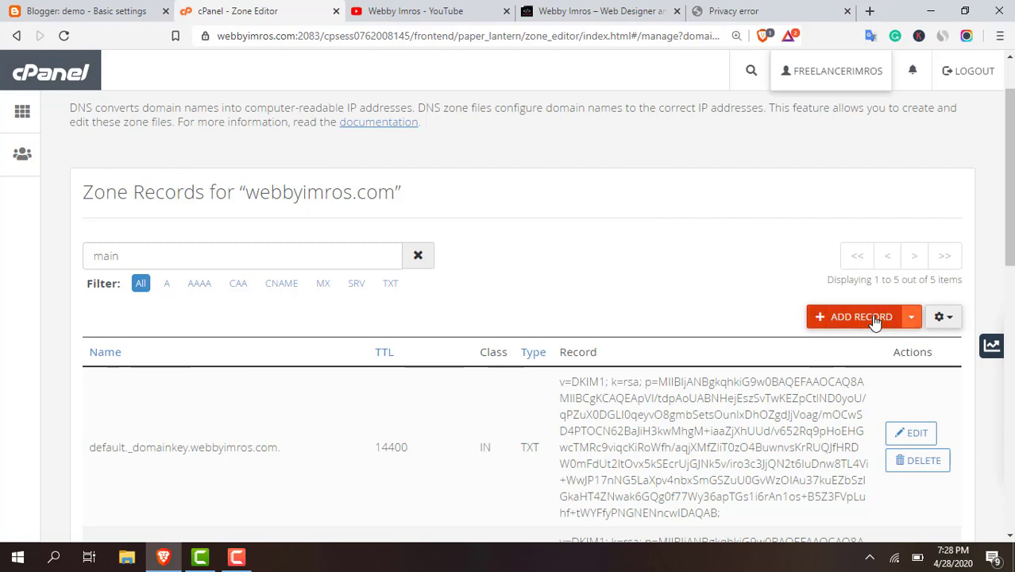
{"action": "scroll", "coordinate": [401, 224], "scroll_direction": "down", "scroll_amount": 2}
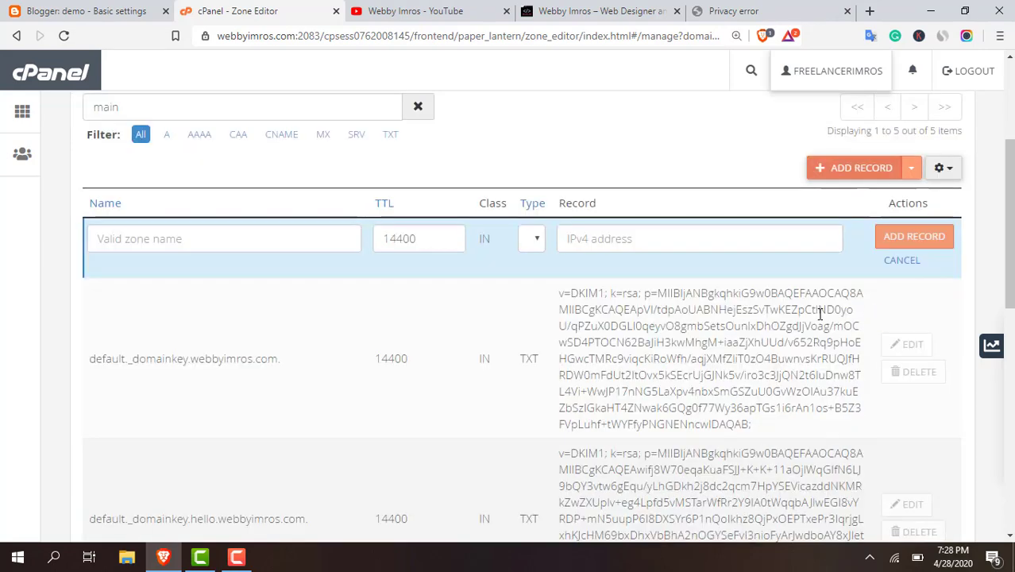
{"action": "left_click", "coordinate": [532, 238]}
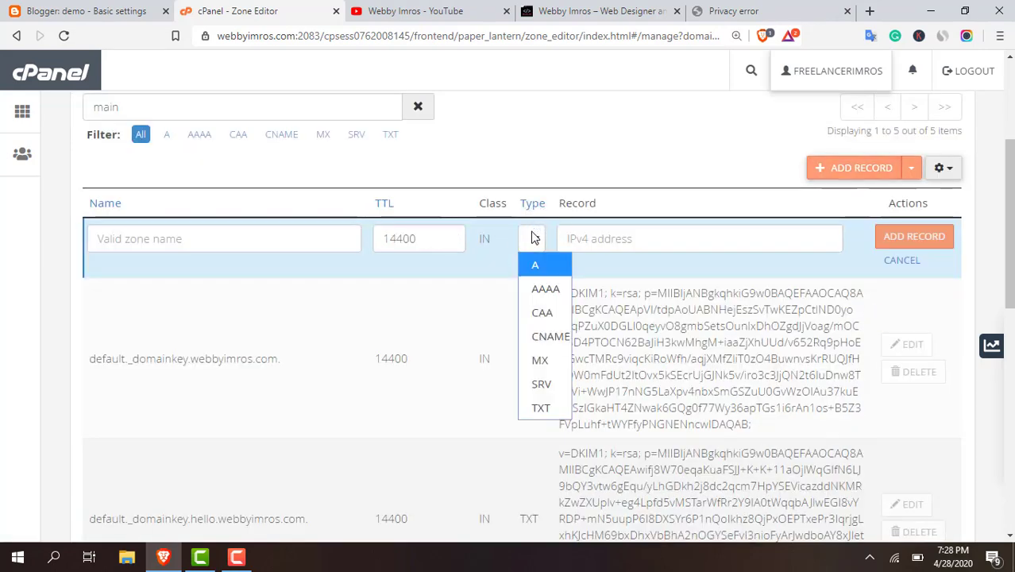
{"action": "left_click", "coordinate": [545, 336]}
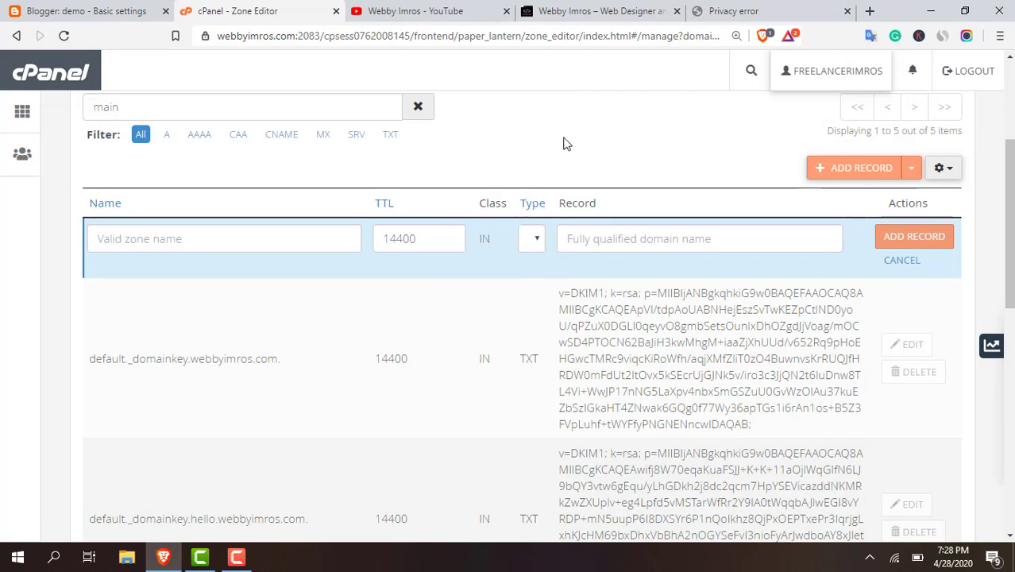
Copy the first CNAME's host name, main, from Blogger's settings into the new record's name in cPanel.
{"action": "left_click", "coordinate": [87, 8]}
{"action": "left_click", "coordinate": [354, 299]}
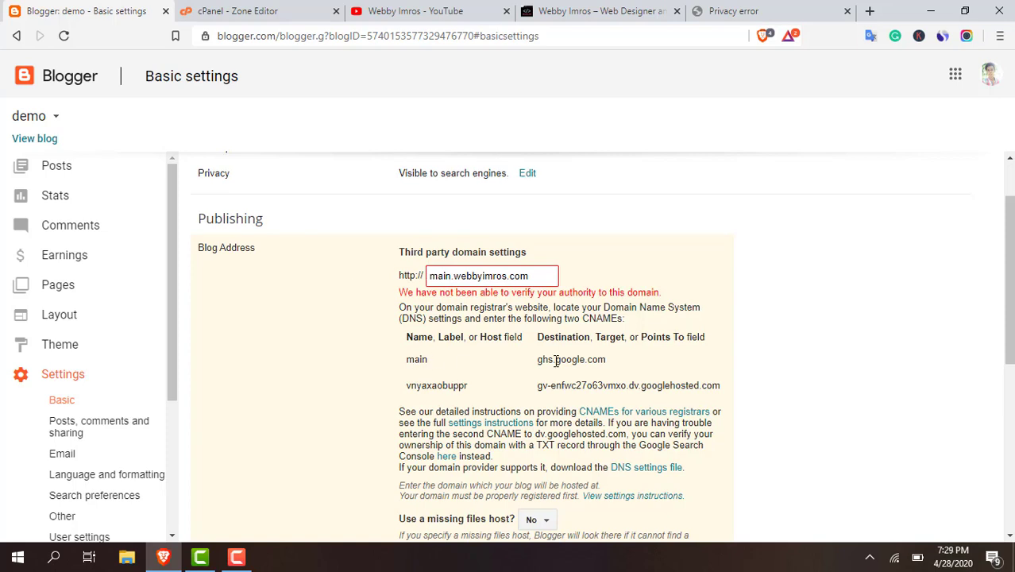
{"action": "double_click", "coordinate": [416, 359]}
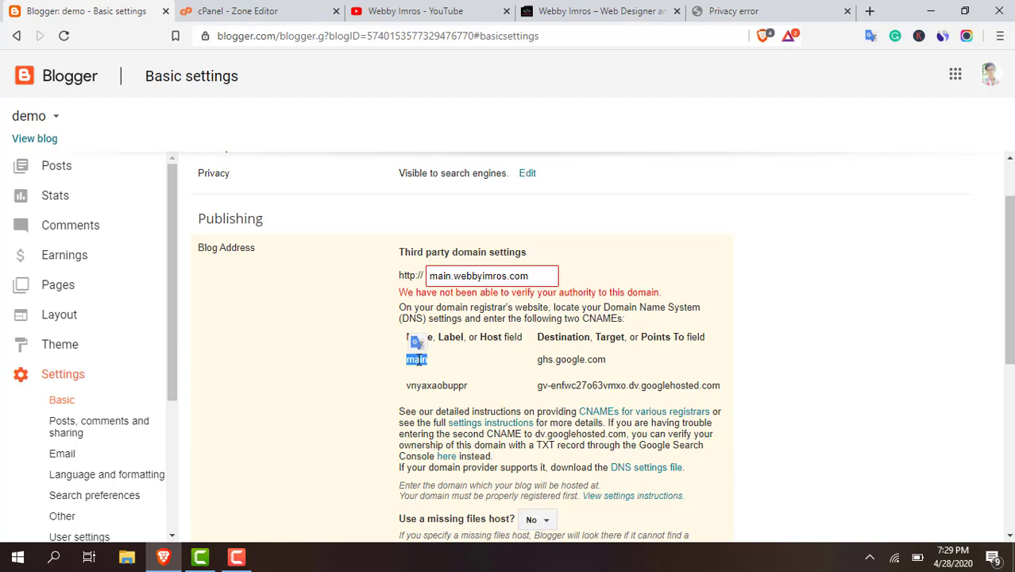
{"action": "left_click", "coordinate": [422, 363]}
{"action": "double_click", "coordinate": [419, 359]}
{"action": "right_click", "coordinate": [419, 359]}
{"action": "left_click", "coordinate": [433, 366]}
{"action": "left_click", "coordinate": [236, 11]}
{"action": "left_click", "coordinate": [273, 240]}
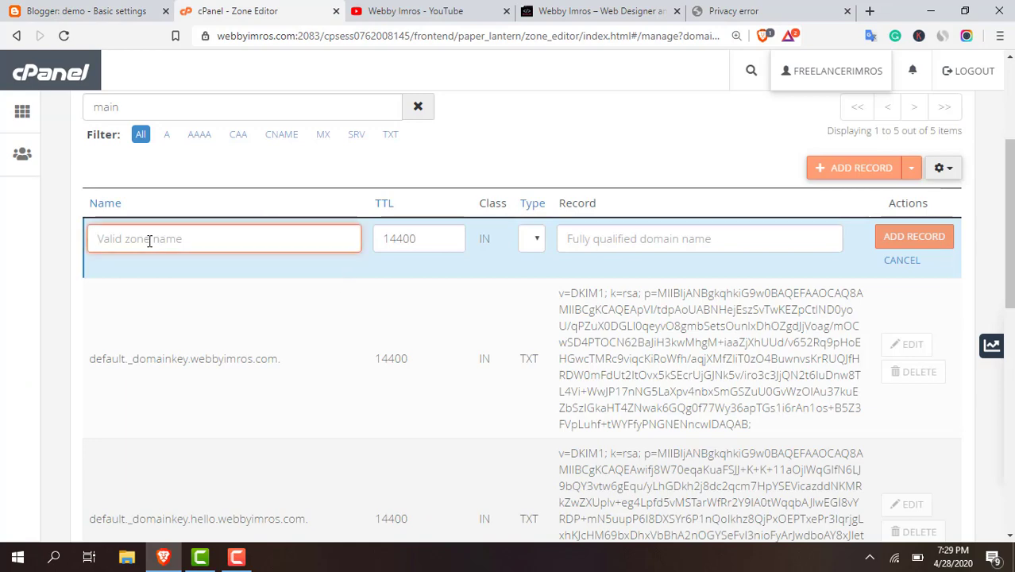
{"action": "key", "text": "ctrl+v"}
Copy the destination ghs.google.com from Blogger into the cPanel record for main.webbyimros.com and add the record.
{"action": "left_click", "coordinate": [91, 11]}
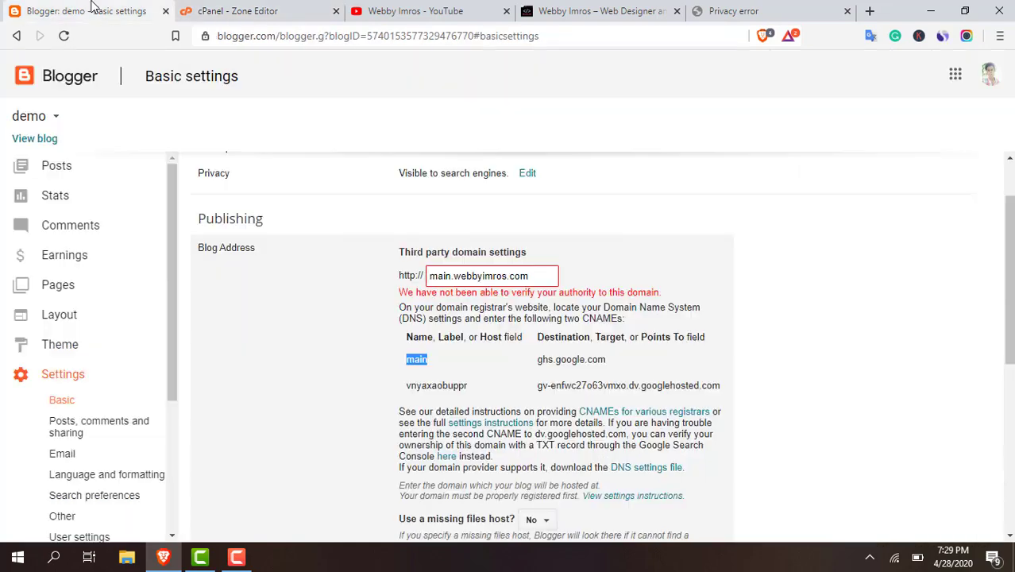
{"action": "left_click", "coordinate": [540, 364]}
{"action": "left_click_drag", "start_coordinate": [538, 362], "coordinate": [625, 365]}
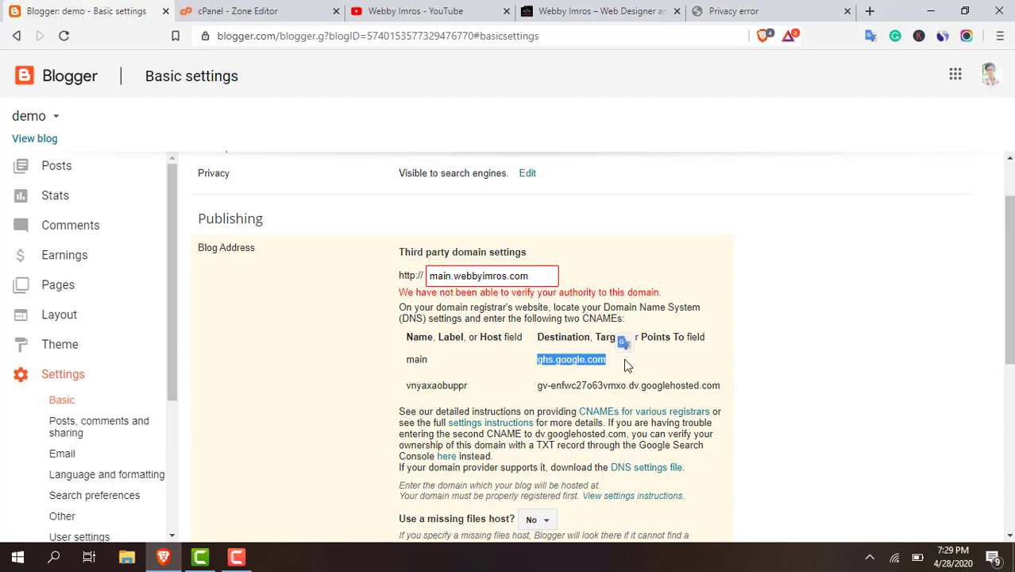
{"action": "left_click", "coordinate": [239, 11]}
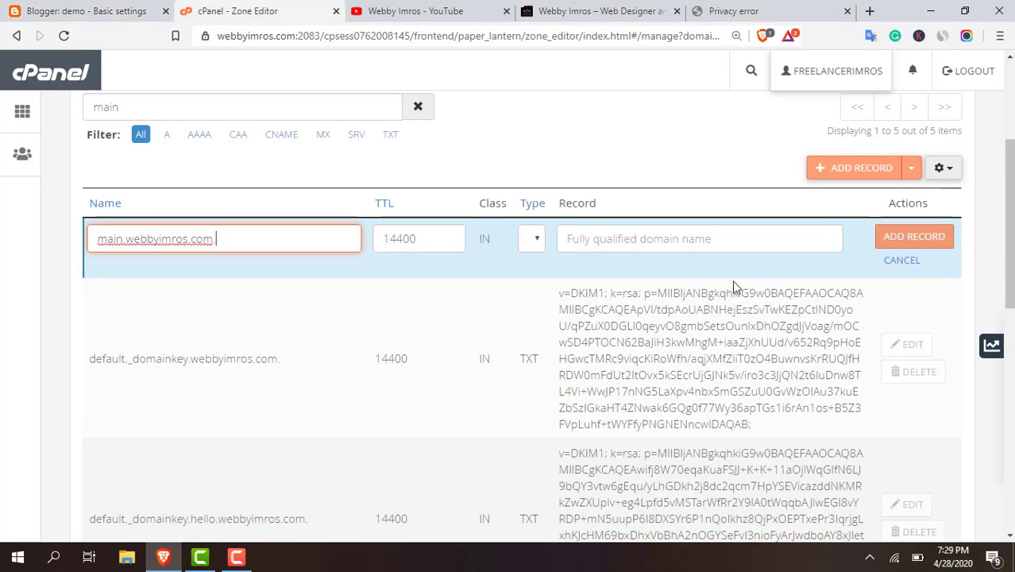
{"action": "left_click", "coordinate": [653, 240]}
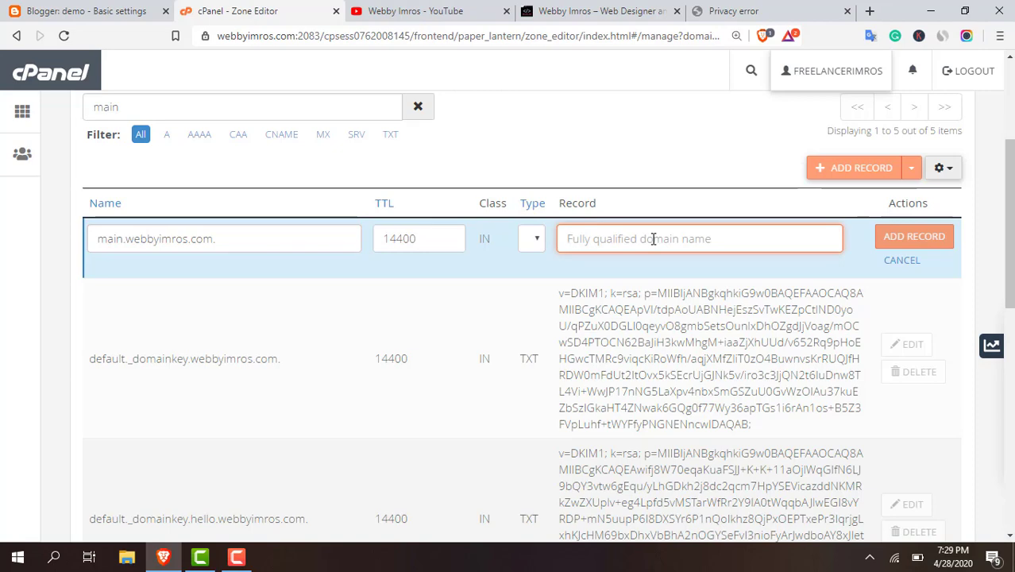
{"action": "key", "text": "ctrl+v"}
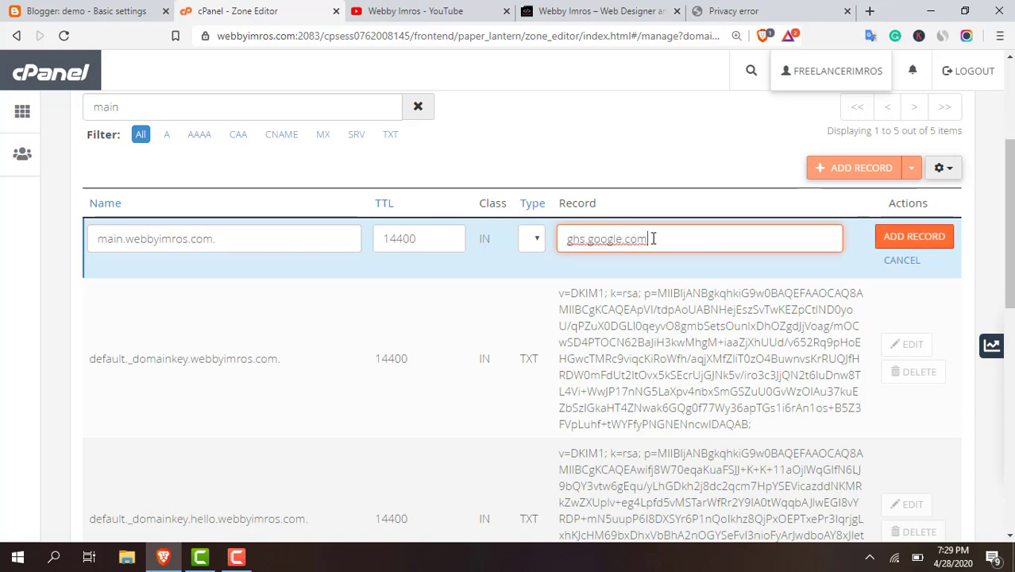
{"action": "left_click", "coordinate": [921, 234]}
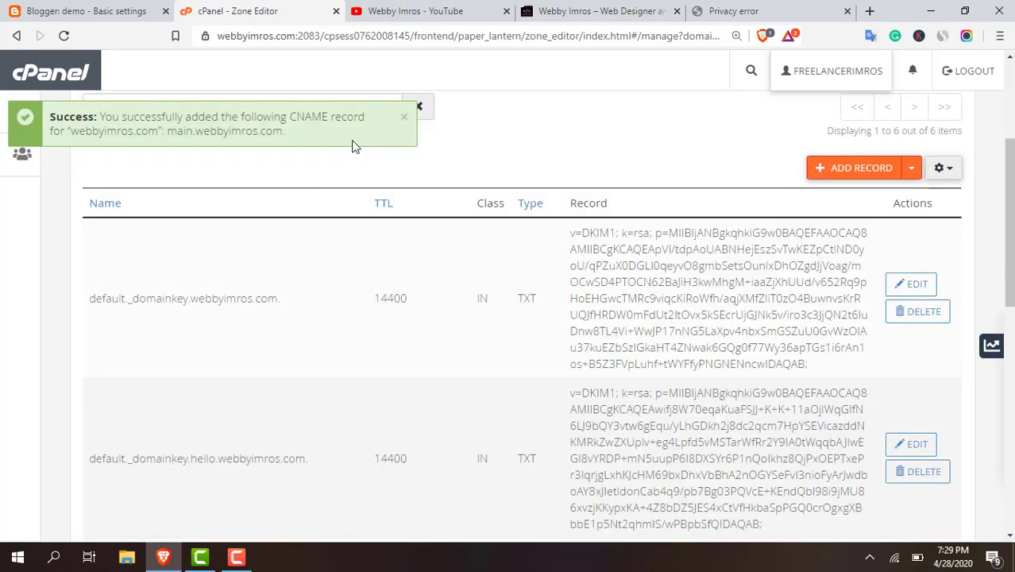
Start a second zone record in cPanel and set its type to CNAME.
{"action": "left_click", "coordinate": [117, 12]}
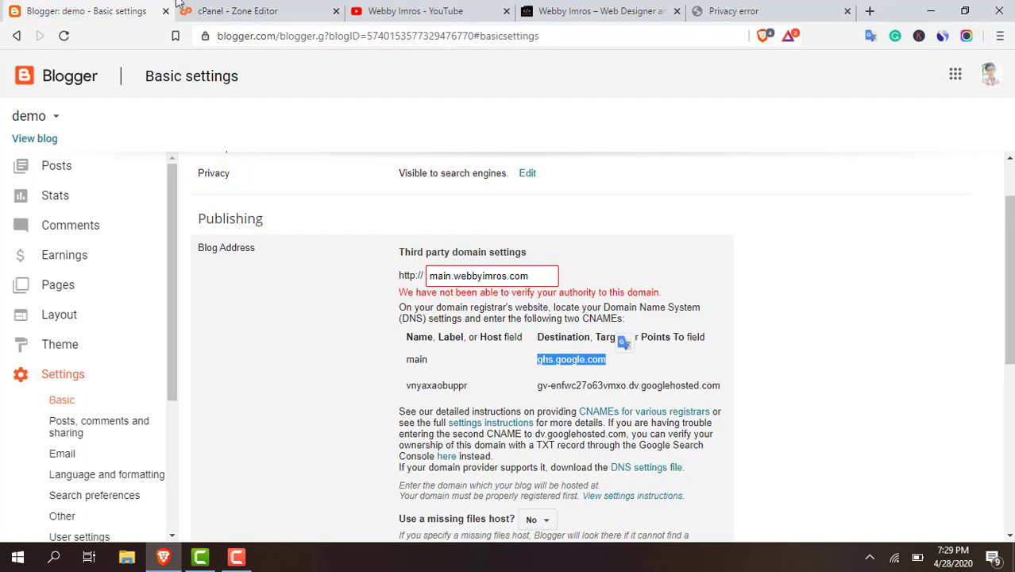
{"action": "left_click", "coordinate": [254, 10]}
{"action": "scroll", "coordinate": [865, 365], "scroll_direction": "down", "scroll_amount": 2}
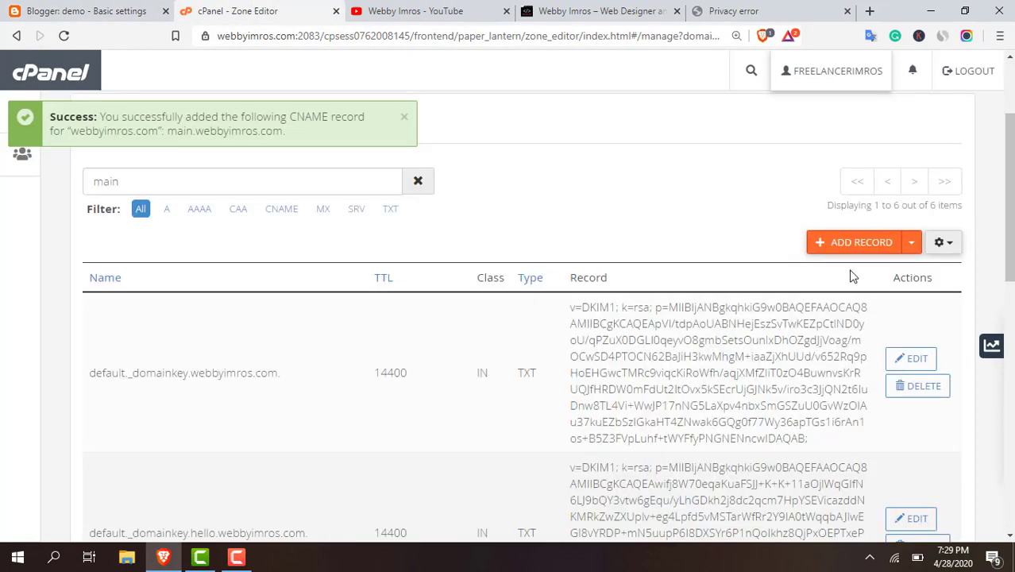
{"action": "left_click", "coordinate": [846, 243]}
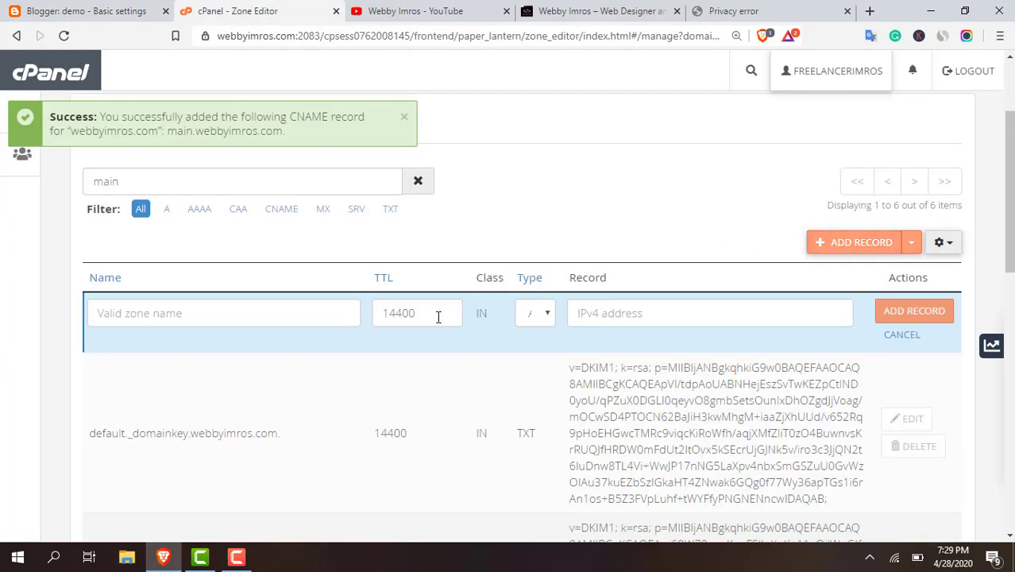
{"action": "left_click", "coordinate": [544, 316]}
{"action": "left_click", "coordinate": [556, 409]}
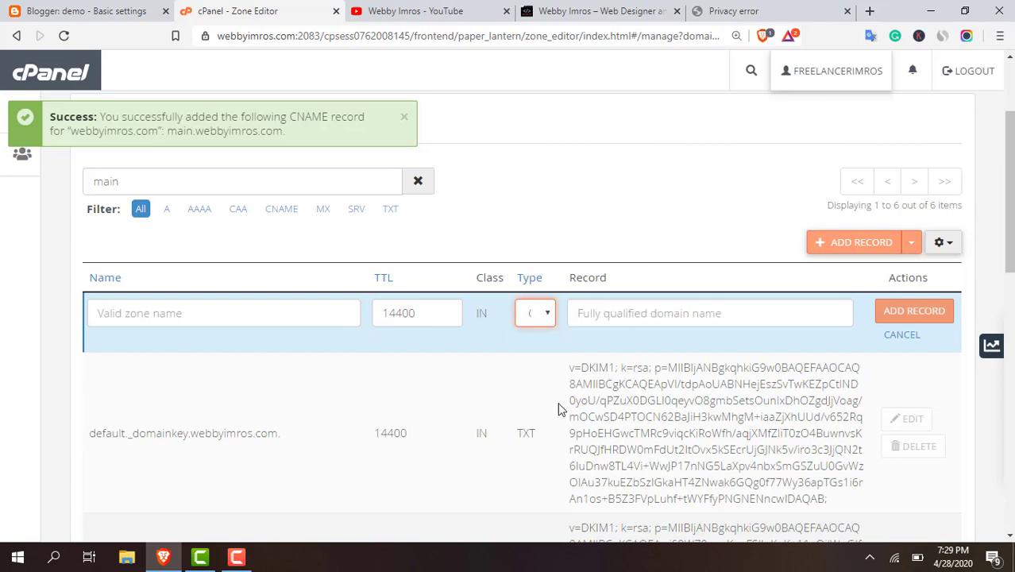
Copy the second CNAME's verification host token from Blogger's settings into the new record's name in cPanel.
{"action": "left_click", "coordinate": [124, 6]}
{"action": "scroll", "coordinate": [497, 286], "scroll_direction": "down", "scroll_amount": 1}
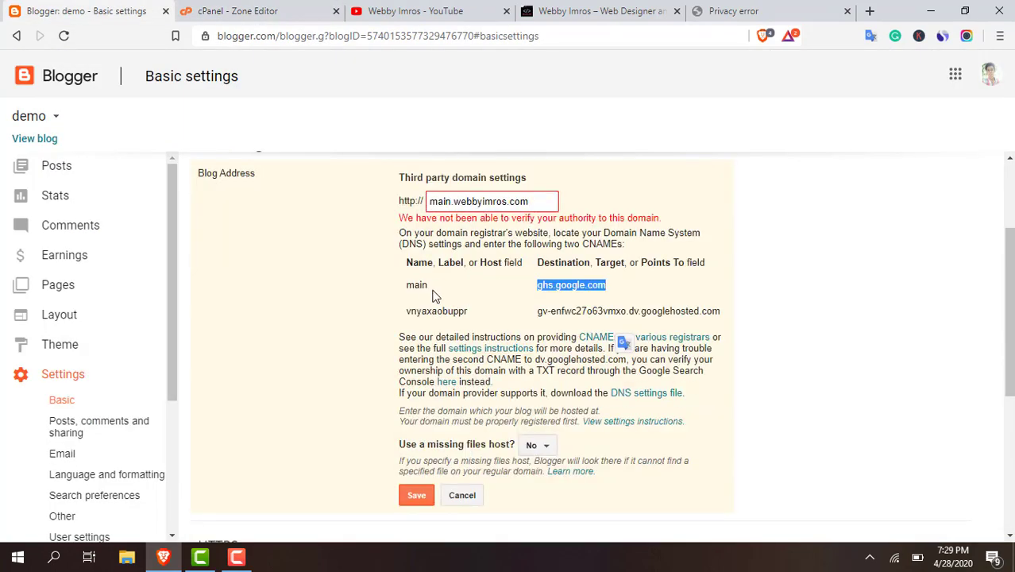
{"action": "double_click", "coordinate": [432, 311]}
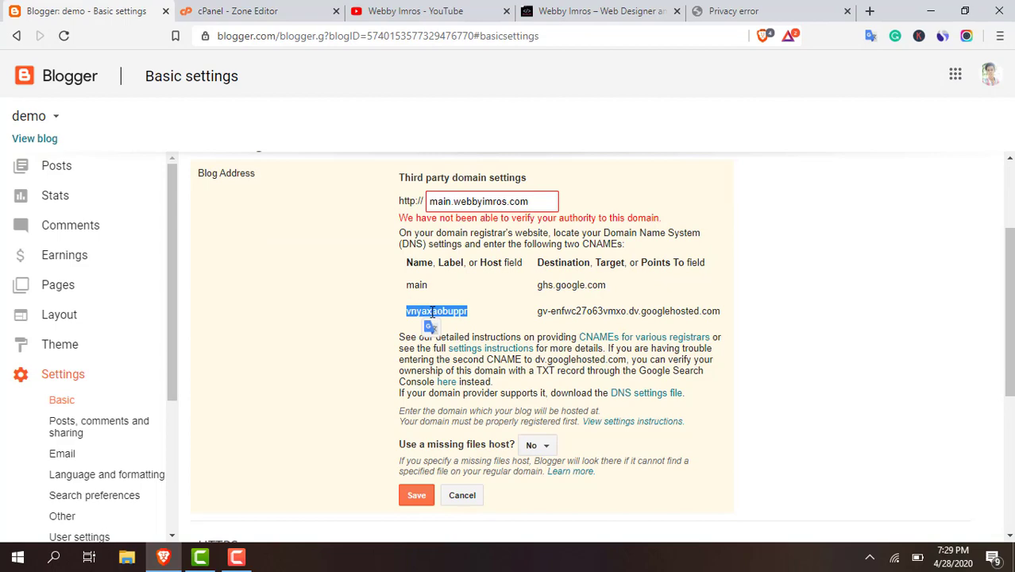
{"action": "left_click", "coordinate": [262, 10]}
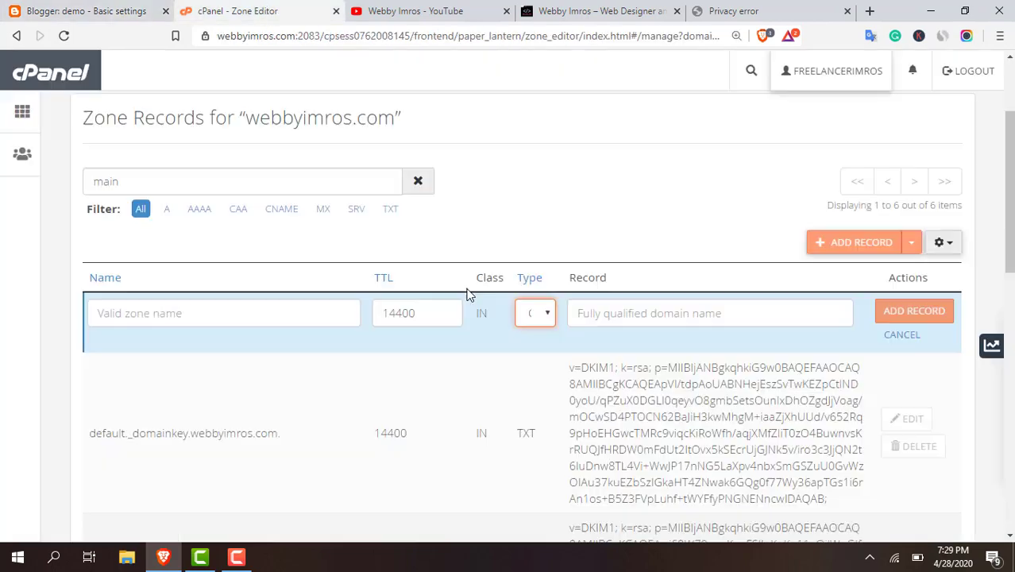
{"action": "left_click", "coordinate": [296, 316]}
{"action": "key", "text": "ctrl+v"}
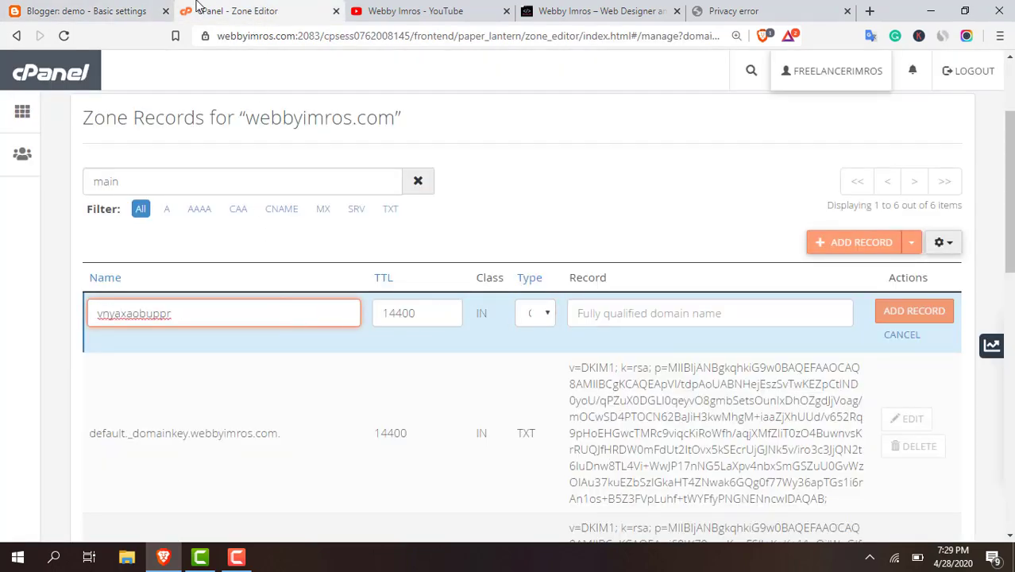
Copy the second CNAME's googlehosted.com verification target from Blogger into the cPanel record, add it, and check the zone list.
{"action": "left_click", "coordinate": [118, 8]}
{"action": "triple_click", "coordinate": [614, 312]}
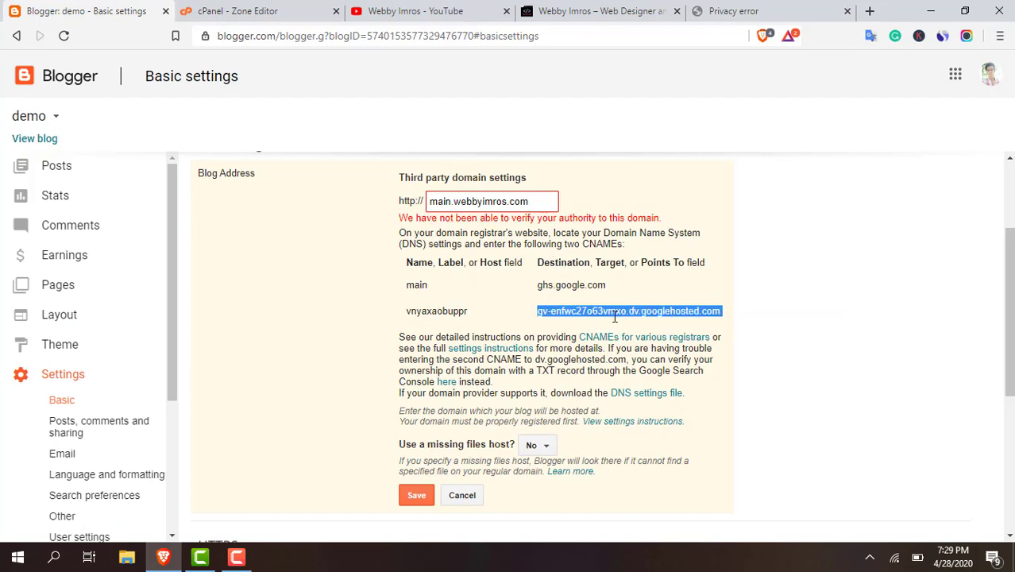
{"action": "left_click", "coordinate": [295, 9]}
{"action": "left_click", "coordinate": [632, 314]}
{"action": "key", "text": "ctrl+v"}
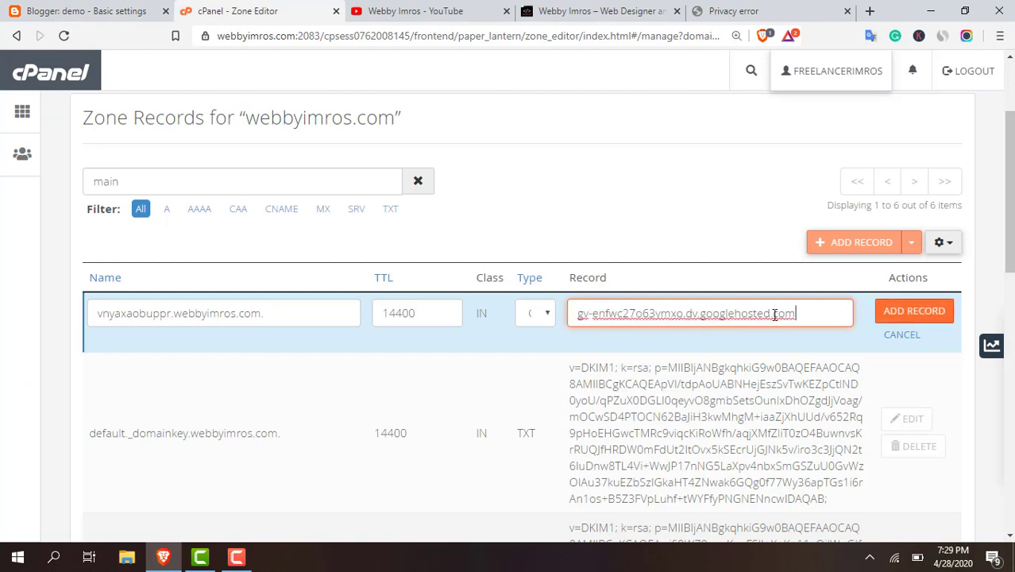
{"action": "left_click", "coordinate": [913, 311]}
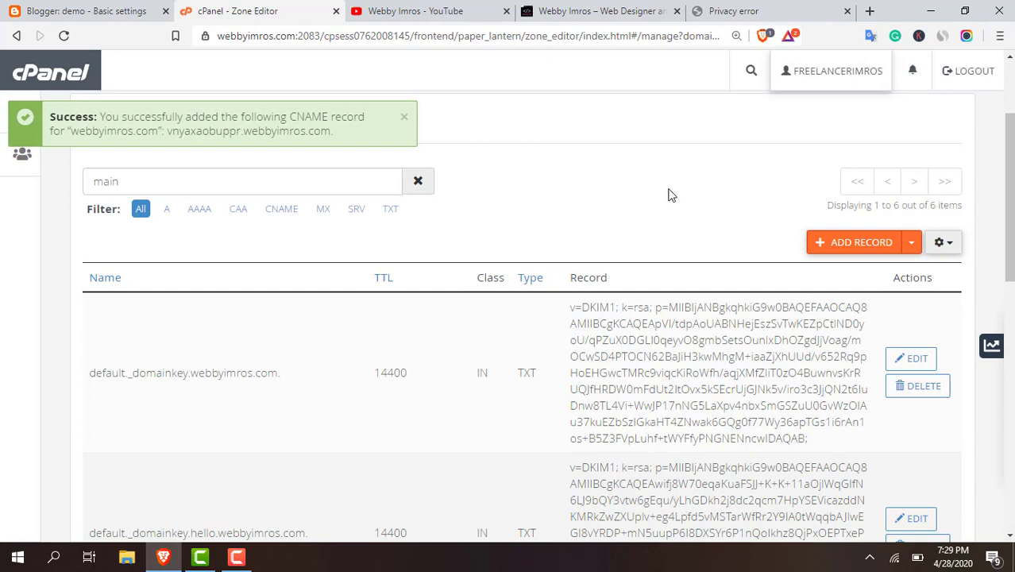
{"action": "scroll", "coordinate": [669, 197], "scroll_direction": "down", "scroll_amount": 2}
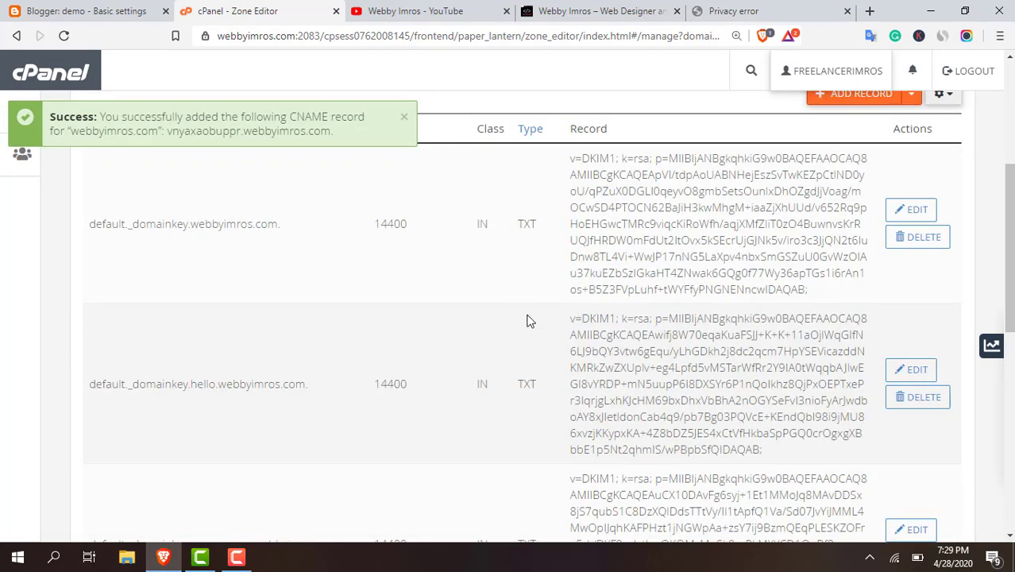
{"action": "scroll", "coordinate": [437, 313], "scroll_direction": "down", "scroll_amount": 7}
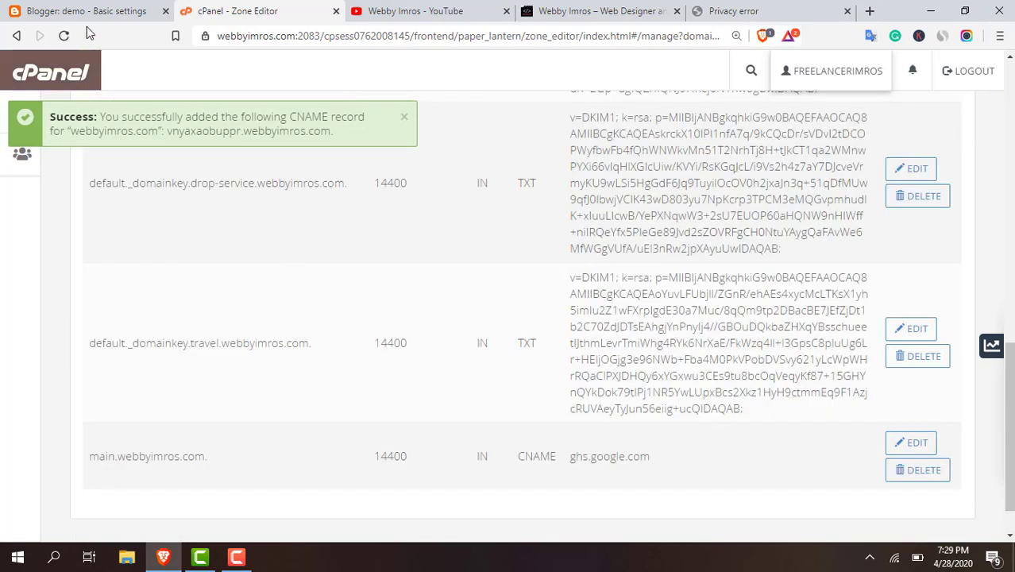
Switch back to Blogger and try to save main.webbyimros.com as the blog's third-party domain.
{"action": "left_click", "coordinate": [95, 9]}
{"action": "left_click", "coordinate": [339, 235]}
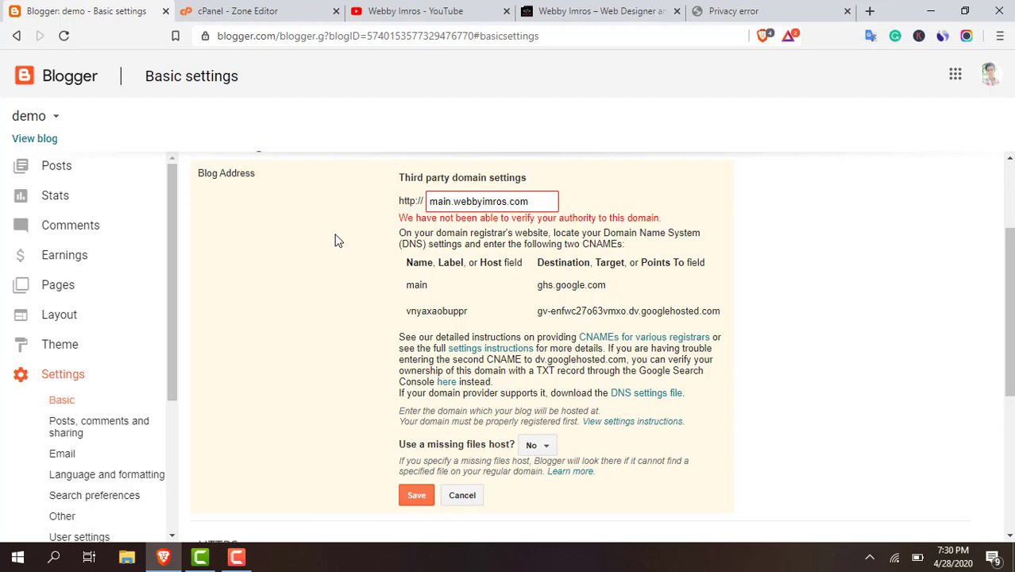
{"action": "scroll", "coordinate": [335, 241], "scroll_direction": "down", "scroll_amount": 1}
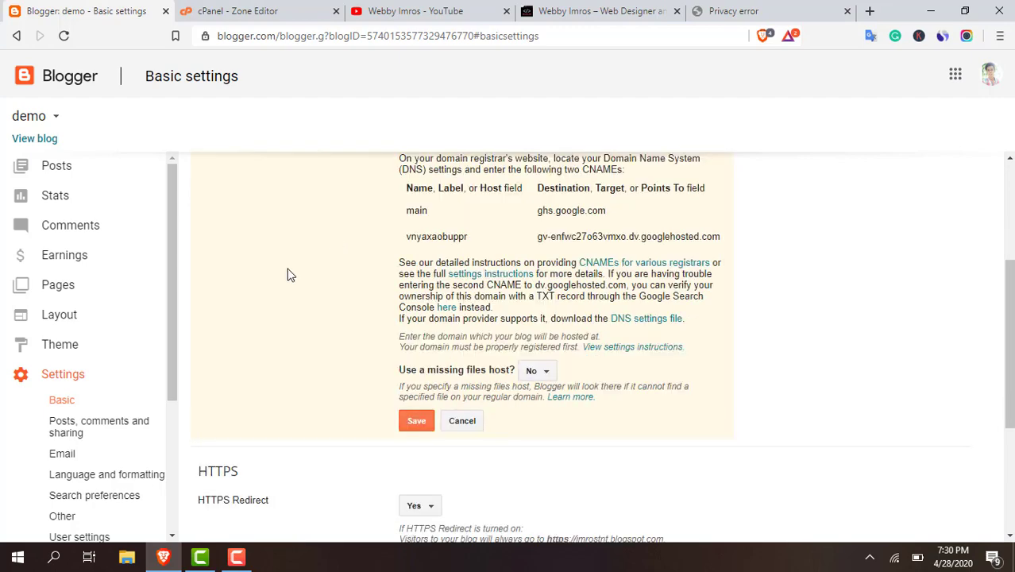
{"action": "scroll", "coordinate": [289, 270], "scroll_direction": "up", "scroll_amount": 2}
{"action": "scroll", "coordinate": [290, 265], "scroll_direction": "down", "scroll_amount": 2}
{"action": "left_click", "coordinate": [409, 420]}
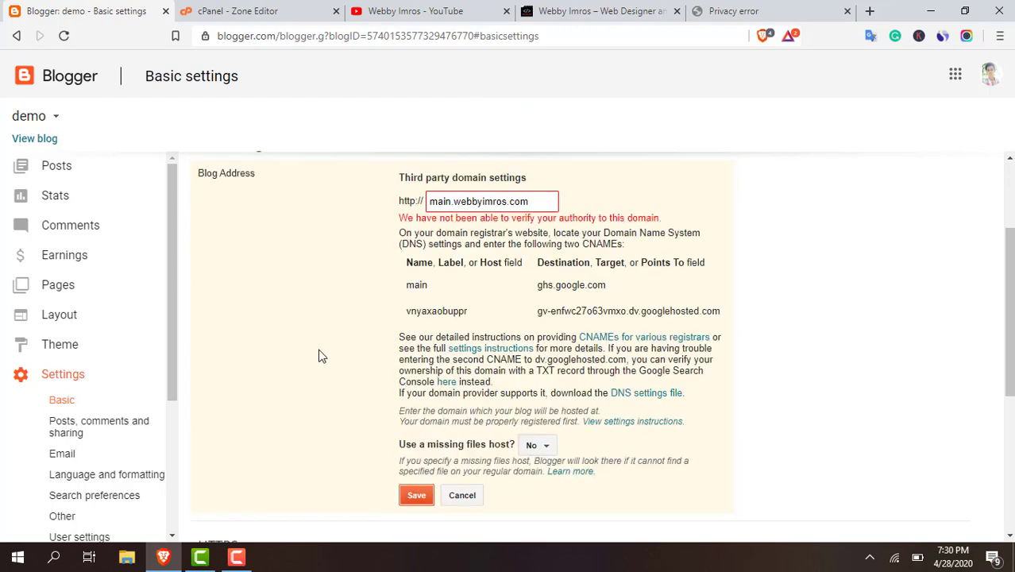
{"action": "scroll", "coordinate": [320, 354], "scroll_direction": "up", "scroll_amount": 1}
{"action": "scroll", "coordinate": [320, 353], "scroll_direction": "down", "scroll_amount": 1}
{"action": "left_click", "coordinate": [236, 566]}
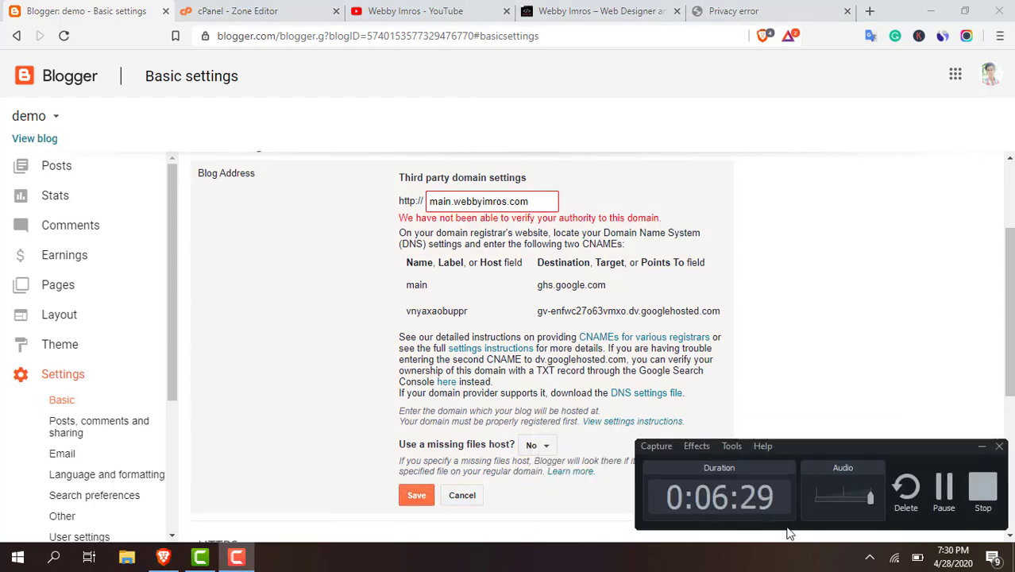
{"action": "left_click", "coordinate": [943, 491]}
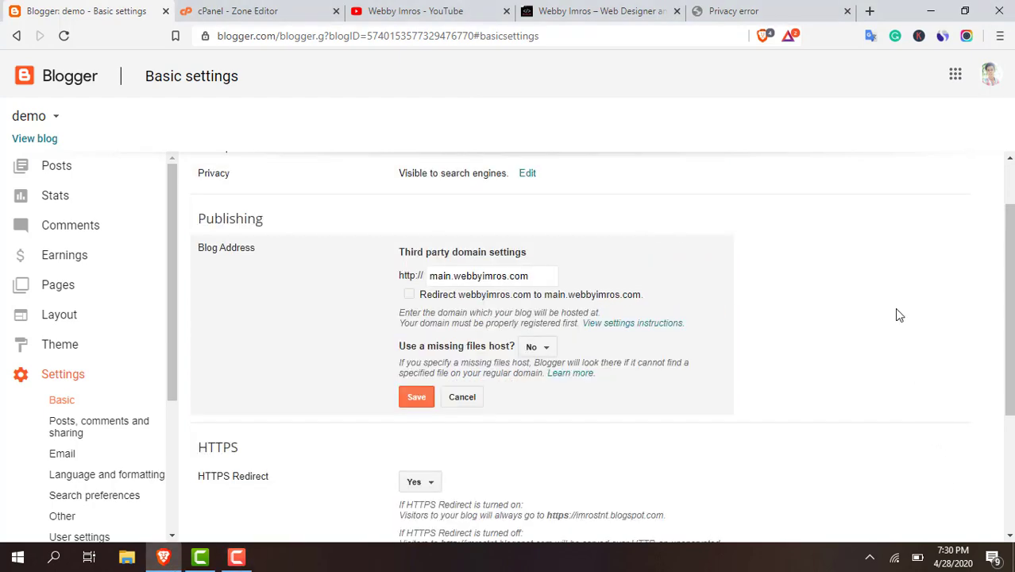
Save main.webbyimros.com as the blog's third-party address, without a missing files host.
{"action": "scroll", "coordinate": [865, 304], "scroll_direction": "down", "scroll_amount": 1}
{"action": "scroll", "coordinate": [864, 303], "scroll_direction": "up", "scroll_amount": 1}
{"action": "left_click", "coordinate": [418, 401]}
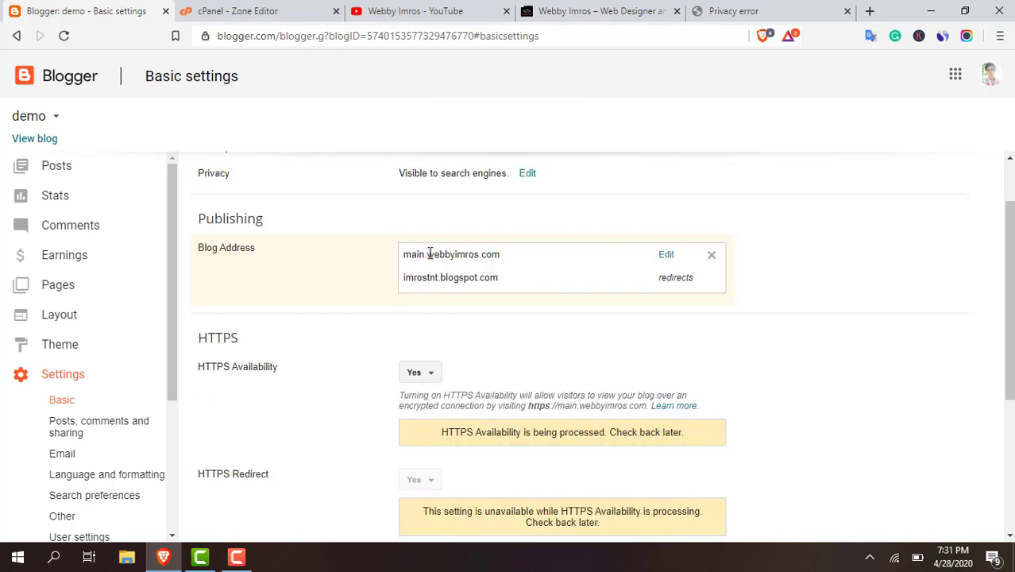
Review the blog address and the HTTPS availability and redirect settings, then reload the settings page.
{"action": "scroll", "coordinate": [397, 251], "scroll_direction": "up", "scroll_amount": 1}
{"action": "scroll", "coordinate": [457, 309], "scroll_direction": "down", "scroll_amount": 1}
{"action": "scroll", "coordinate": [469, 295], "scroll_direction": "down", "scroll_amount": 1}
{"action": "scroll", "coordinate": [391, 398], "scroll_direction": "down", "scroll_amount": 1}
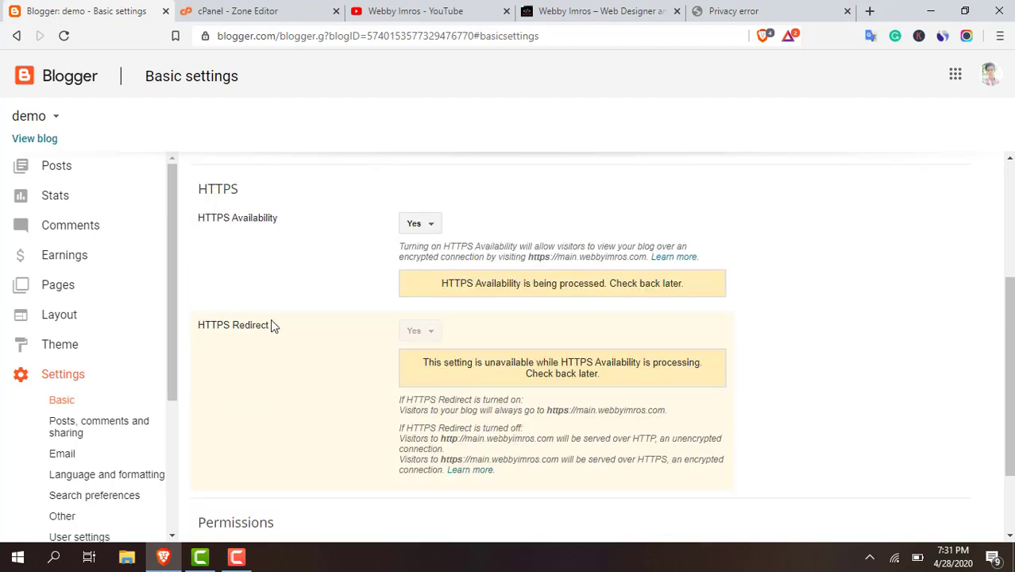
{"action": "left_click", "coordinate": [65, 36]}
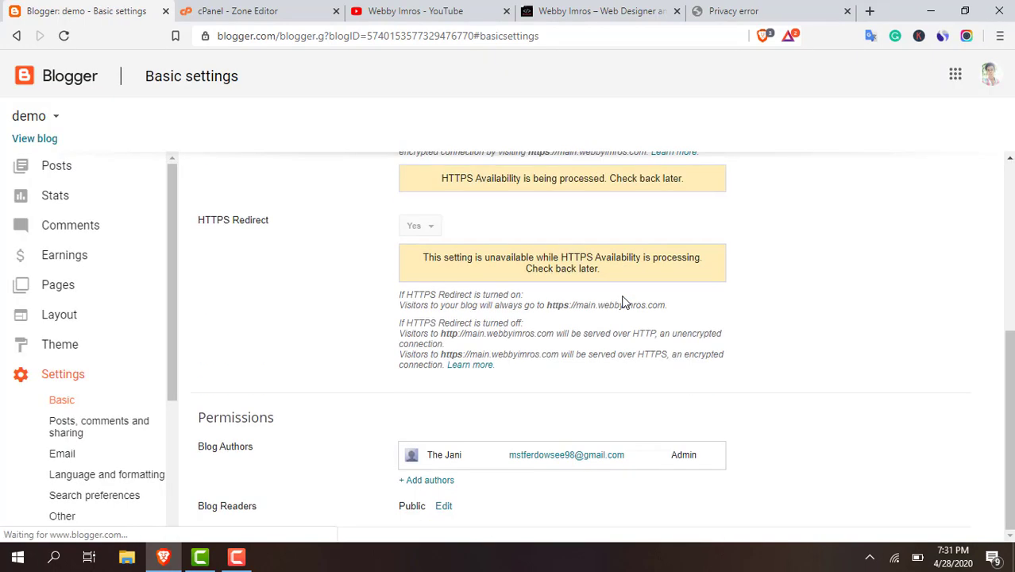
Open the blog from Blogger and examine the page served at main.webbyimros.com.
{"action": "scroll", "coordinate": [623, 301], "scroll_direction": "up", "scroll_amount": 2}
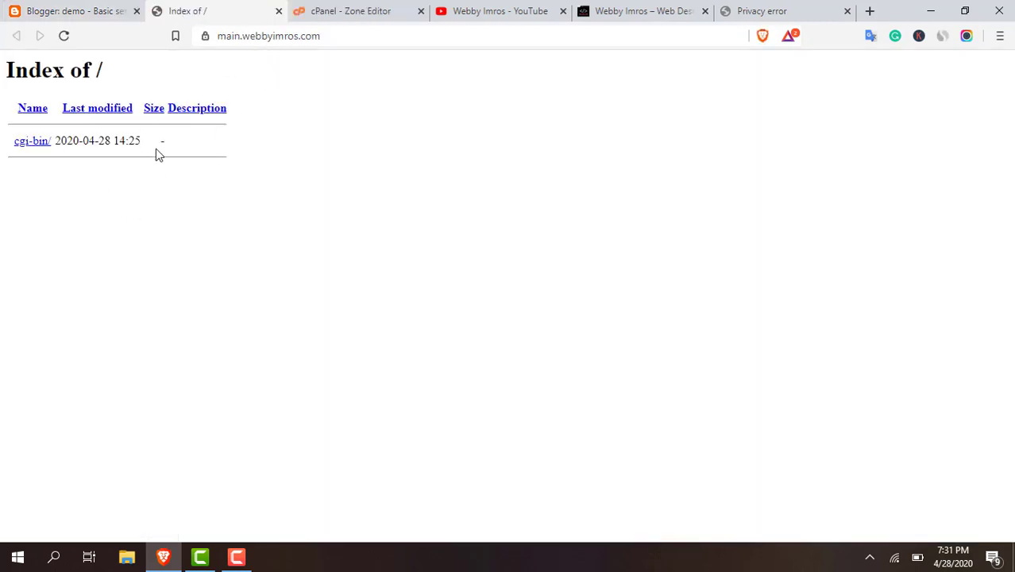
{"action": "triple_click", "coordinate": [94, 65]}
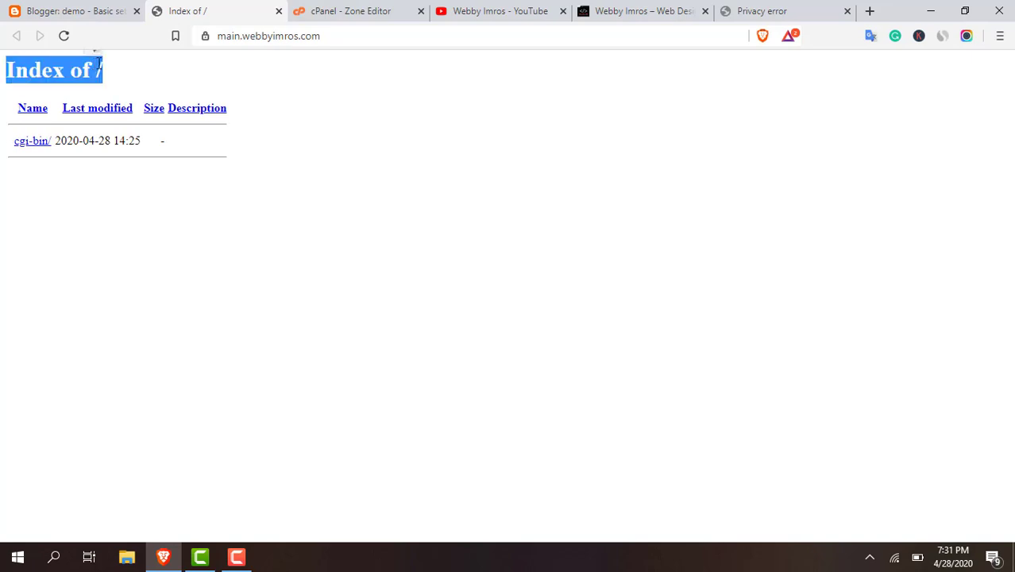
{"action": "left_click", "coordinate": [323, 139]}
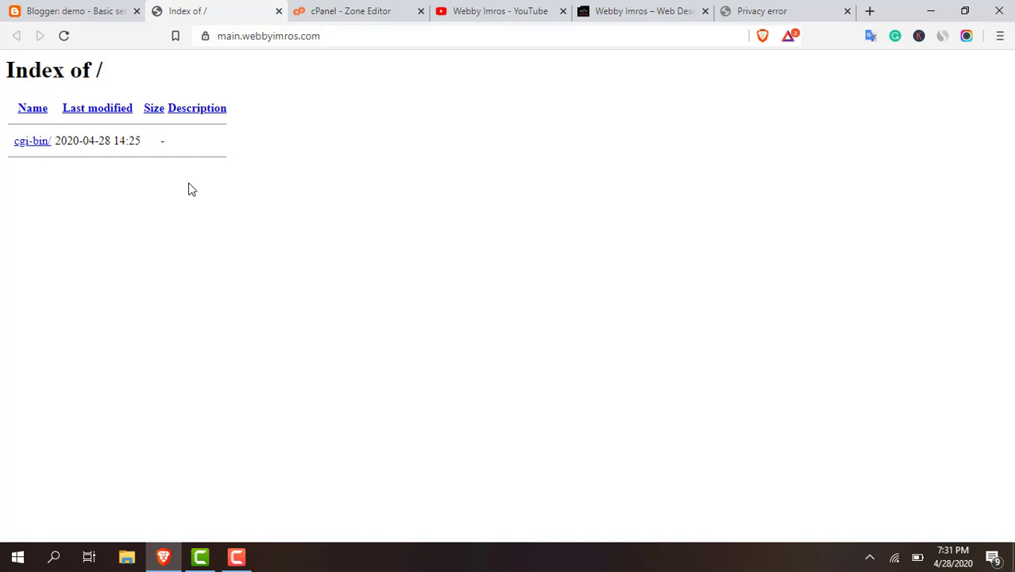
Return to Blogger, reopen and reload the basic settings, and recheck the HTTPS availability status.
{"action": "left_click", "coordinate": [58, 8]}
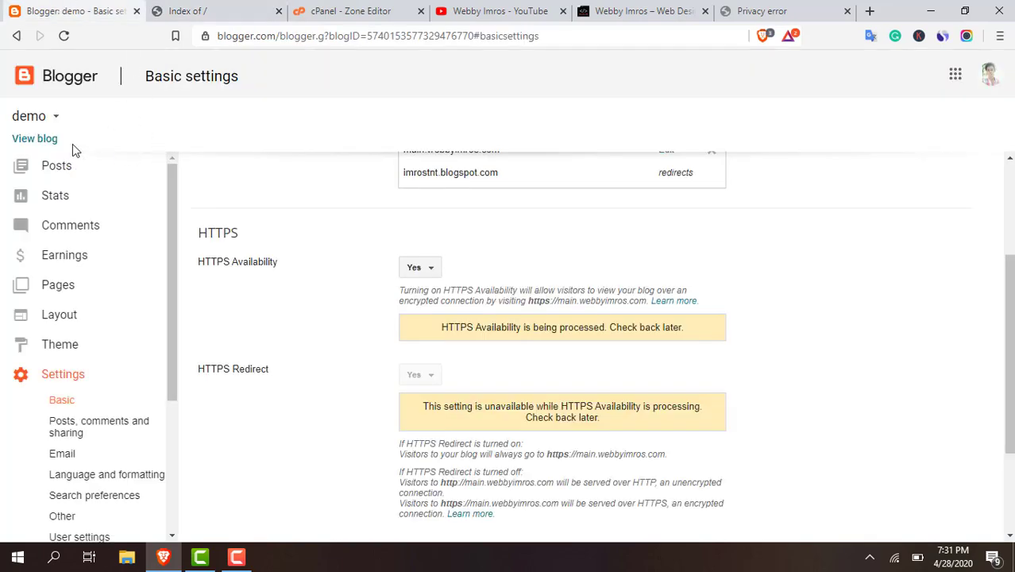
{"action": "left_click", "coordinate": [54, 167]}
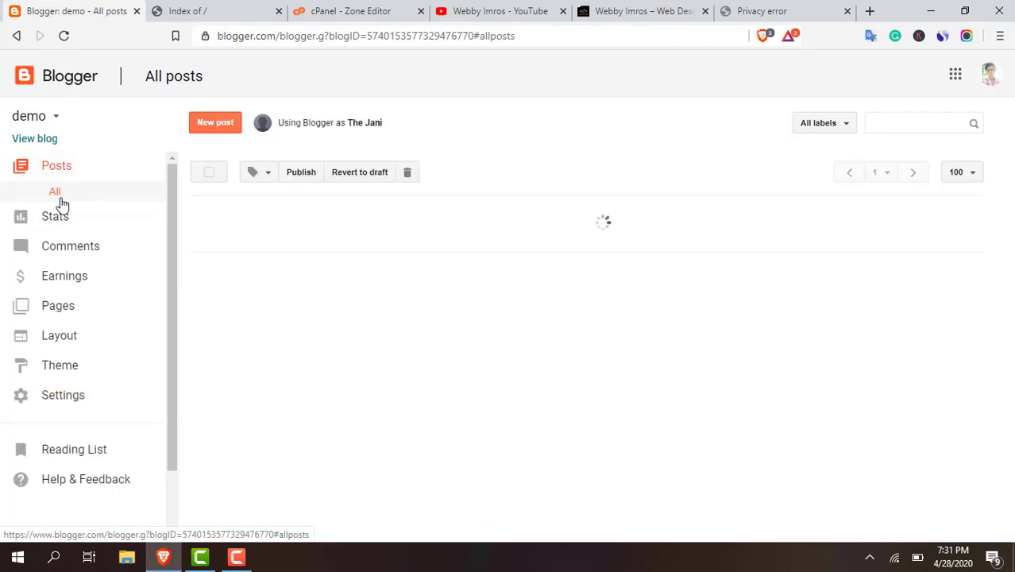
{"action": "left_click", "coordinate": [62, 397]}
{"action": "scroll", "coordinate": [548, 286], "scroll_direction": "down", "scroll_amount": 3}
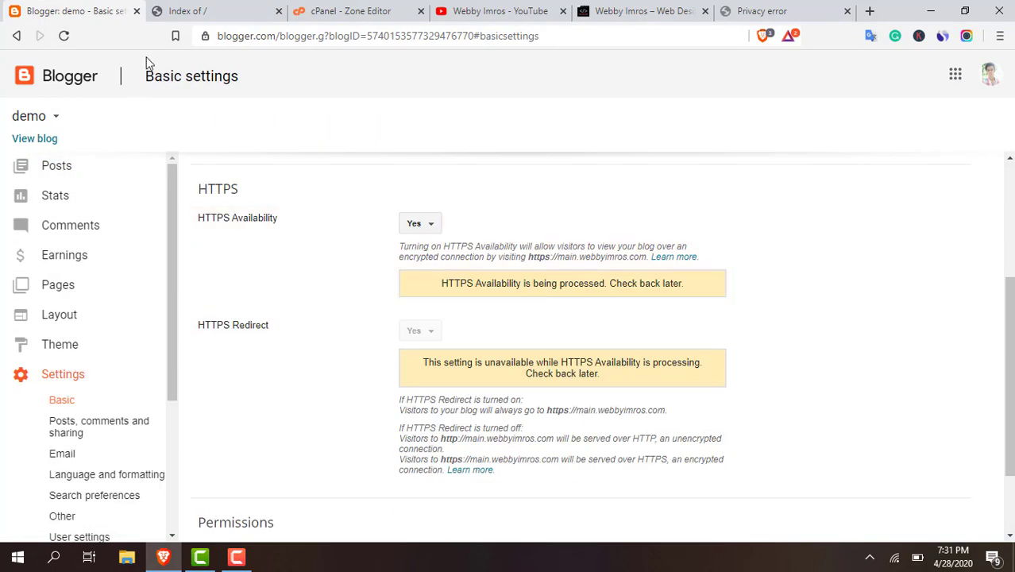
{"action": "left_click", "coordinate": [64, 38]}
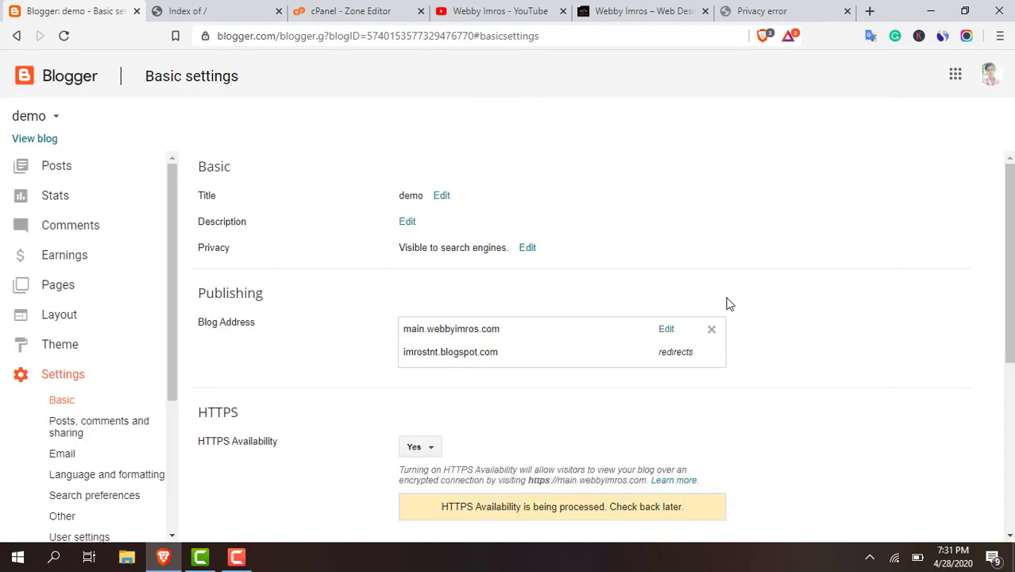
{"action": "scroll", "coordinate": [729, 304], "scroll_direction": "down", "scroll_amount": 3}
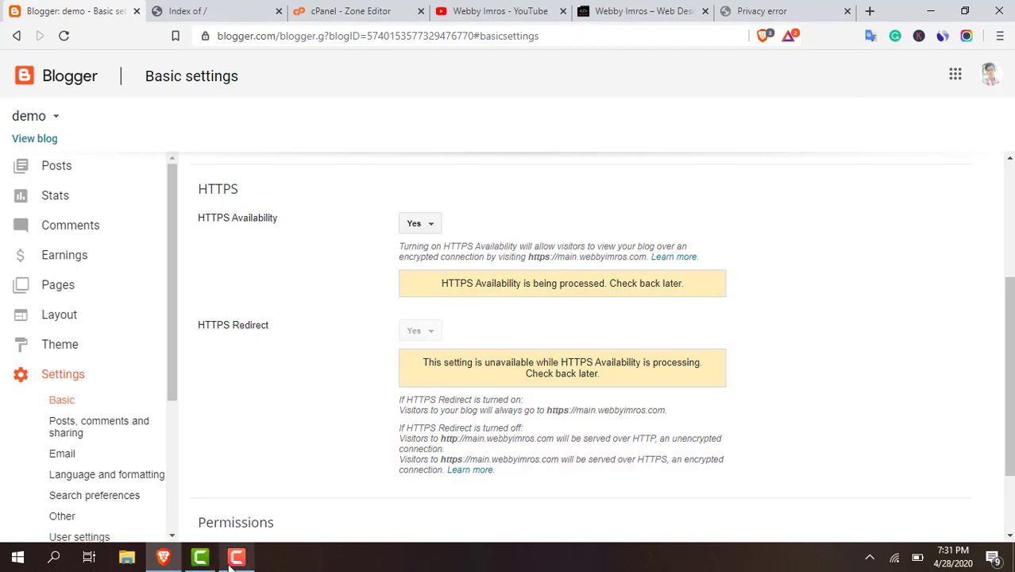
{"action": "left_click", "coordinate": [236, 556]}
{"action": "left_click", "coordinate": [945, 482]}
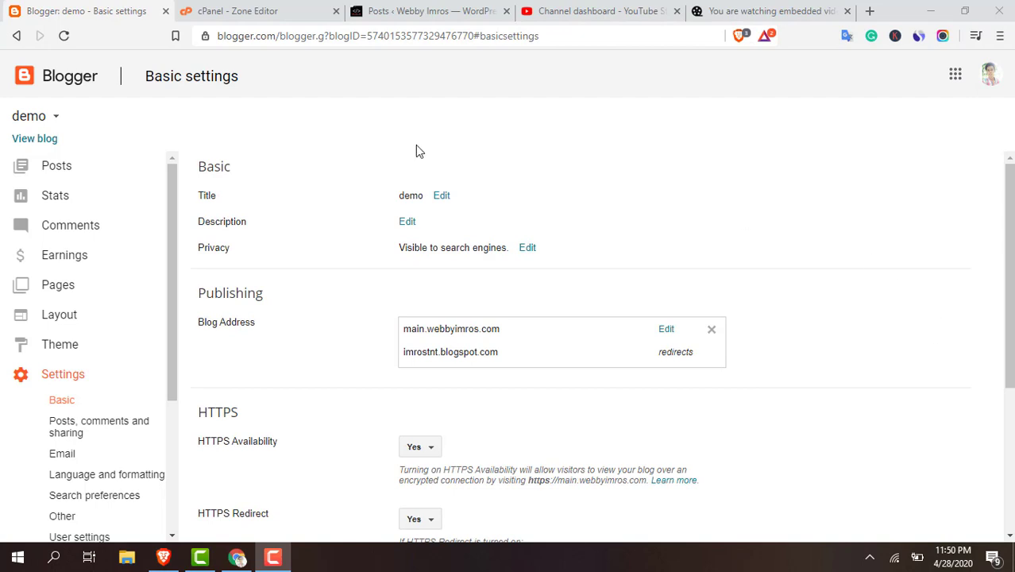
Check the HTTPS settings again and view the live blog at main.webbyimros.com, including its address.
{"action": "scroll", "coordinate": [516, 216], "scroll_direction": "down", "scroll_amount": 3}
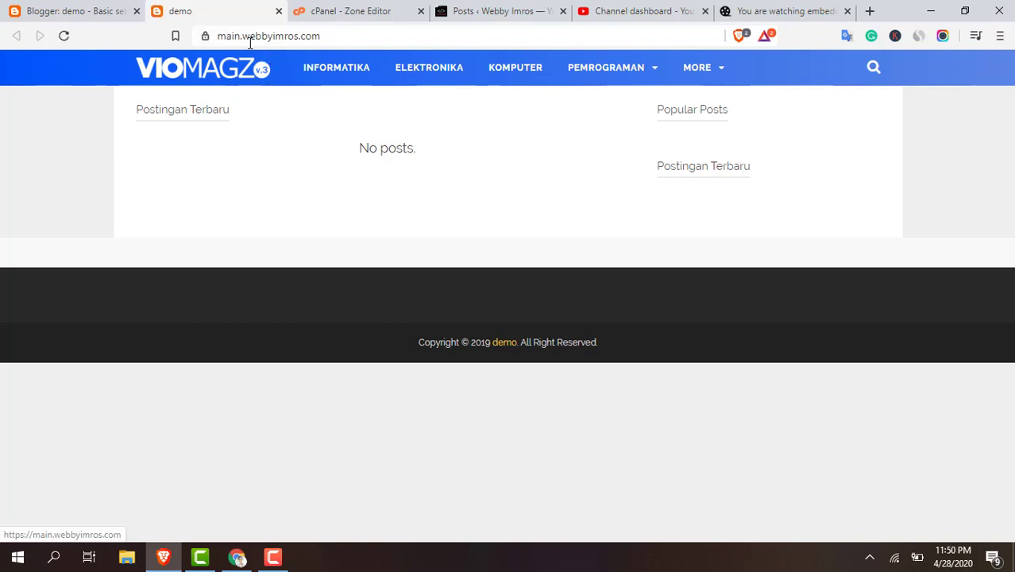
{"action": "left_click_drag", "start_coordinate": [262, 36], "coordinate": [354, 36]}
{"action": "left_click", "coordinate": [154, 286]}
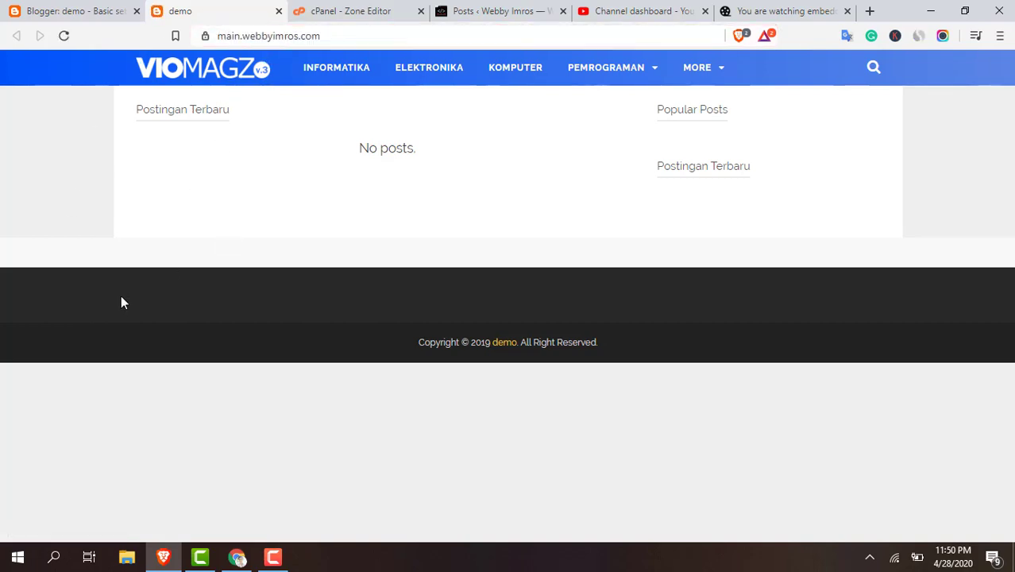
View the live blog from Blogger once more, close the duplicate blog page, and return to the basic settings.
{"action": "left_click", "coordinate": [82, 8]}
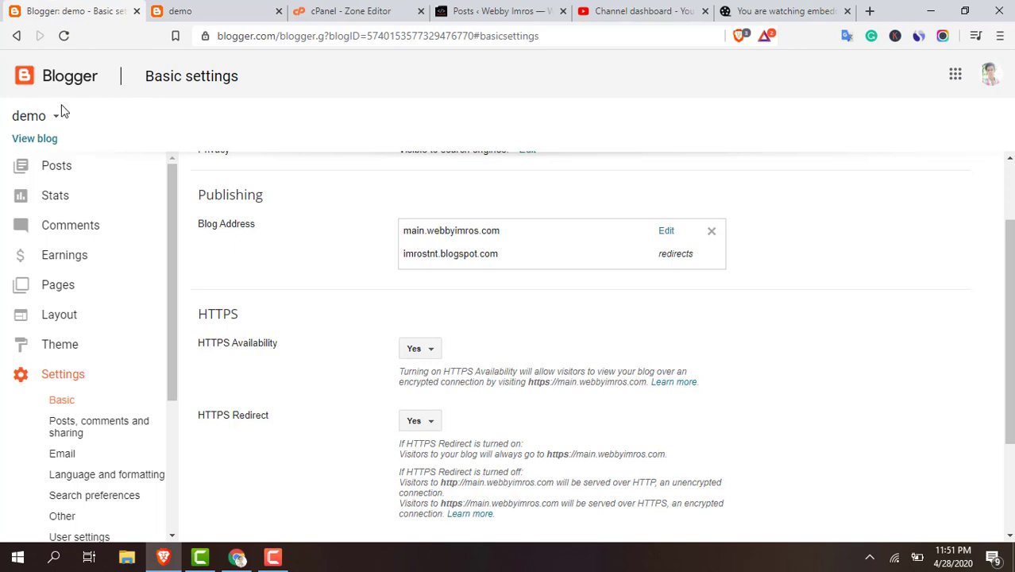
{"action": "left_click", "coordinate": [35, 138]}
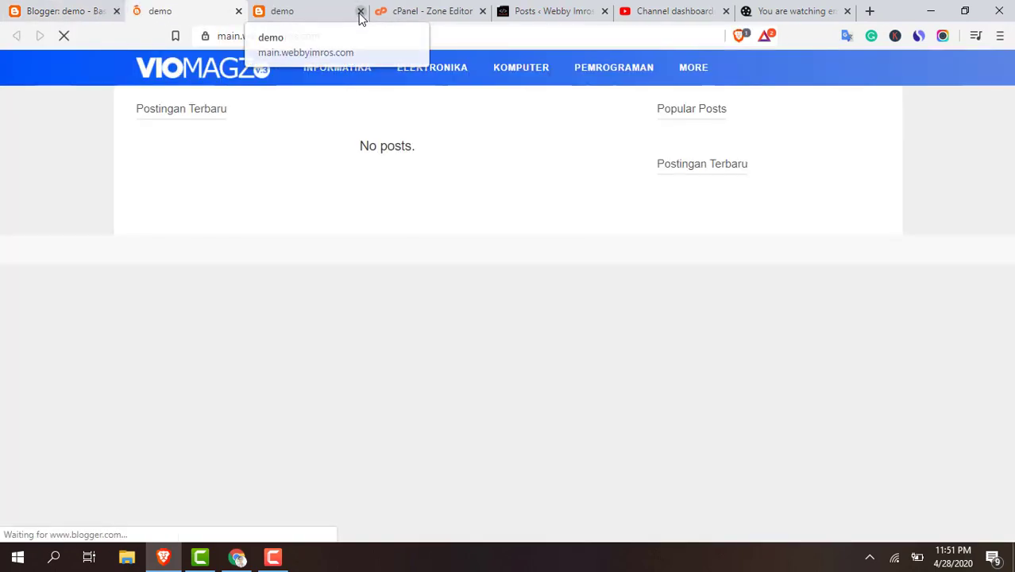
{"action": "left_click", "coordinate": [360, 12]}
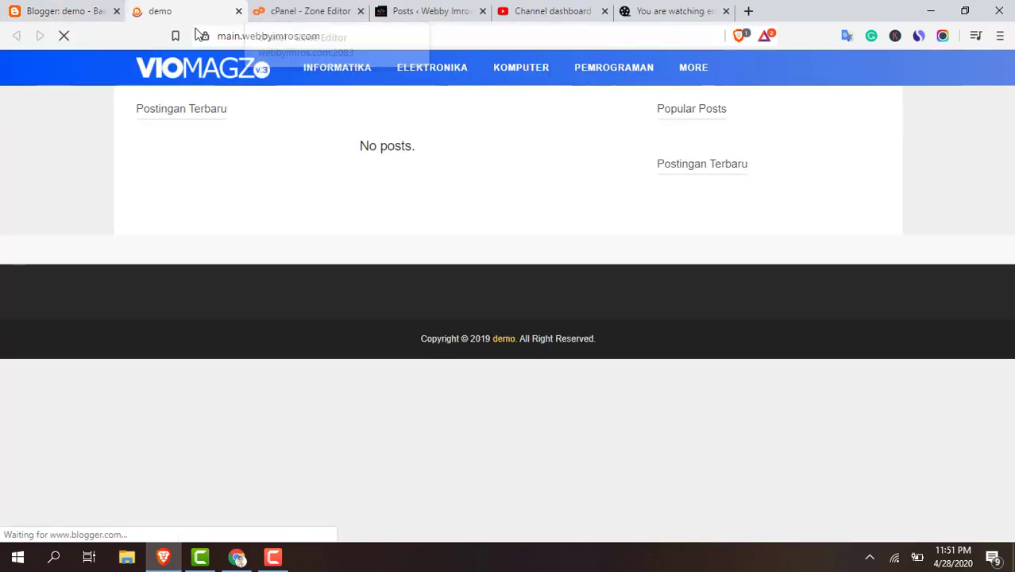
{"action": "left_click", "coordinate": [68, 8]}
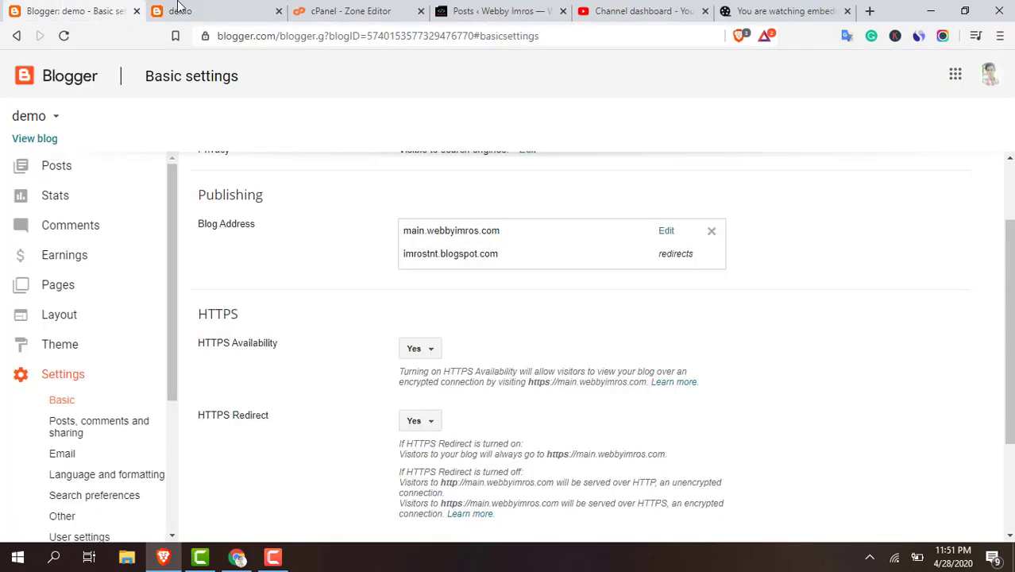